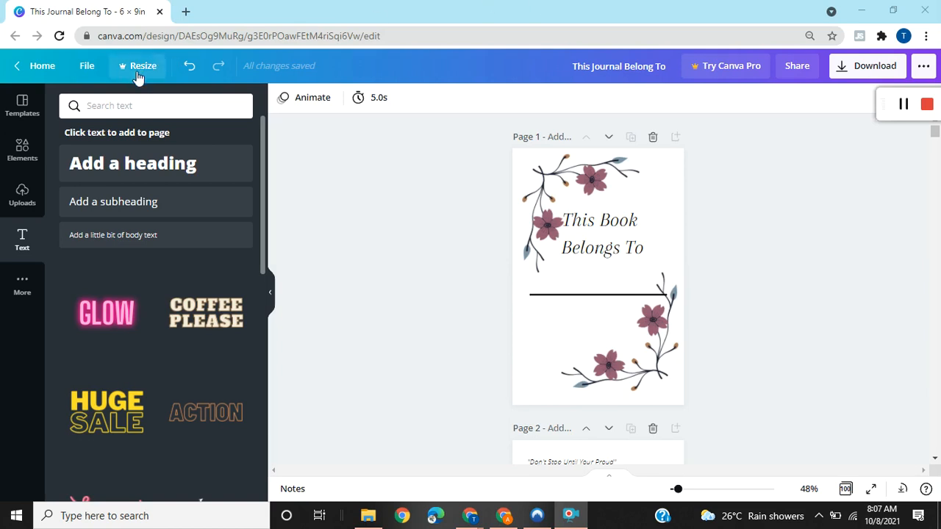
Start a new custom-size design from the current one and set its unit to inches.
click(84, 77)
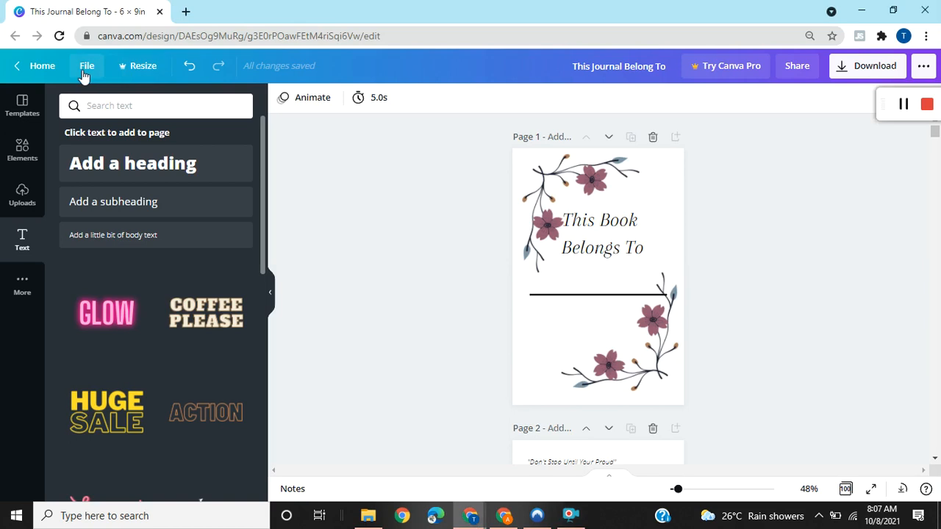
click(85, 70)
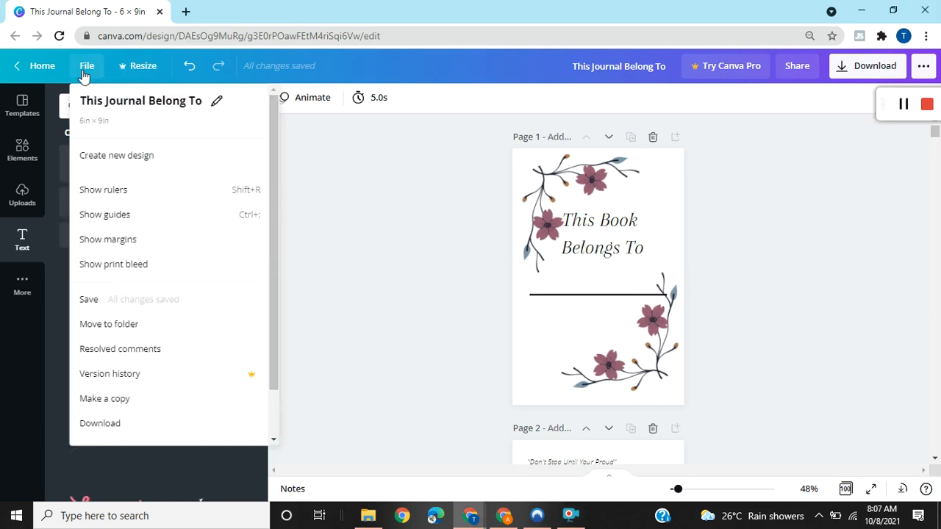
click(134, 163)
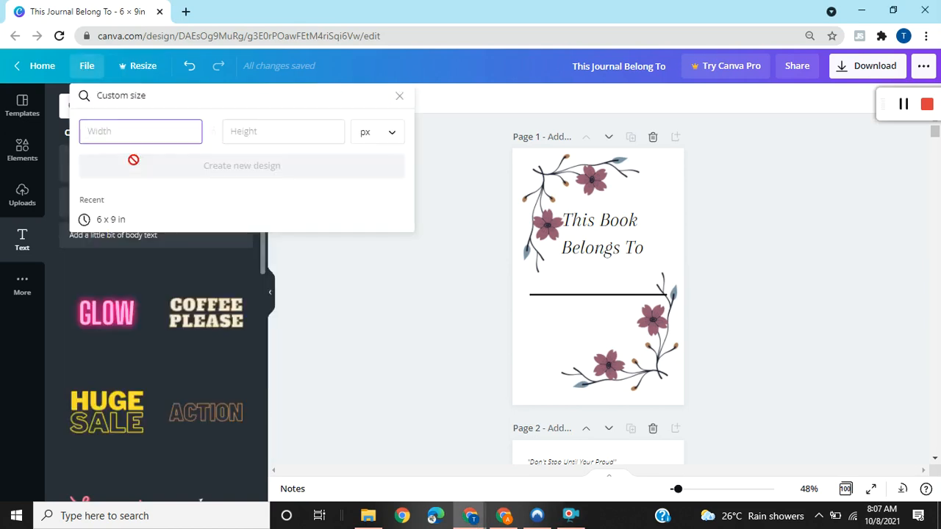
click(372, 129)
click(372, 156)
Set the custom size to a width of 8 in and a height of 11.5 in.
click(164, 134)
text(8)
click(239, 133)
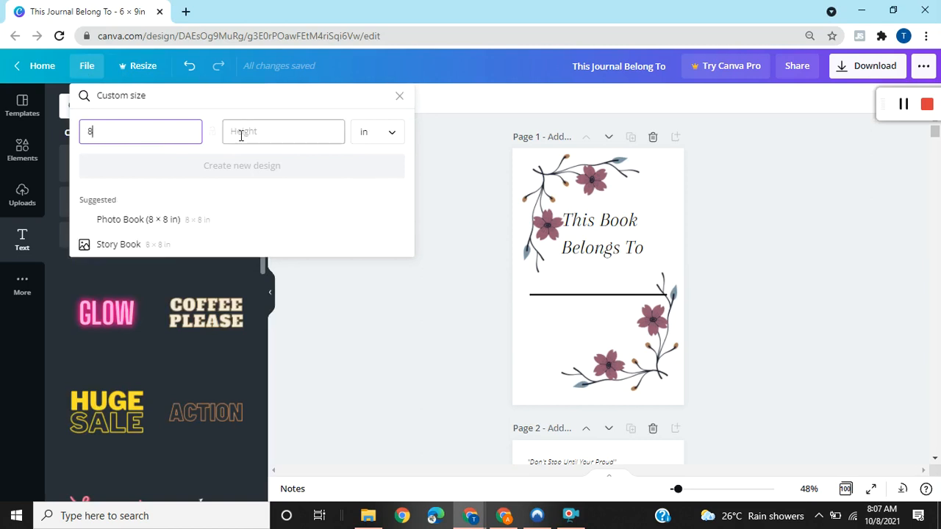
text(11)
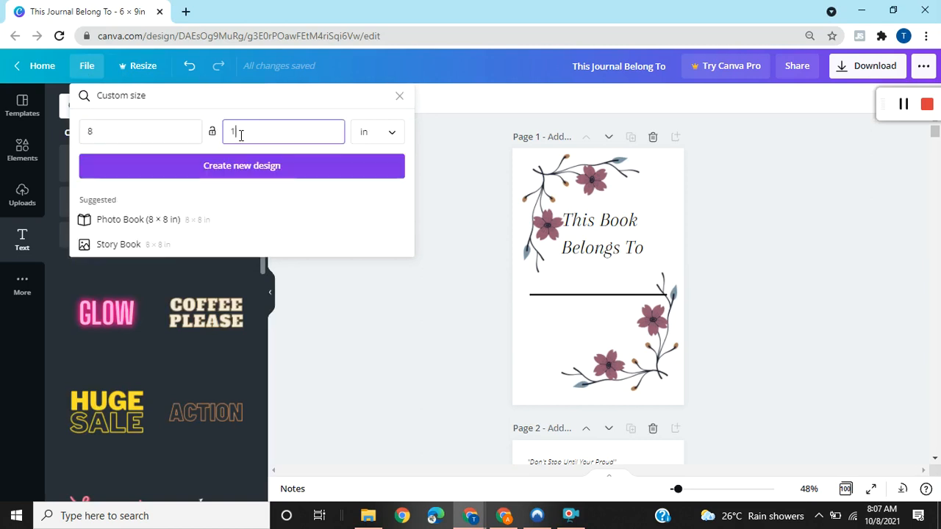
text(.5)
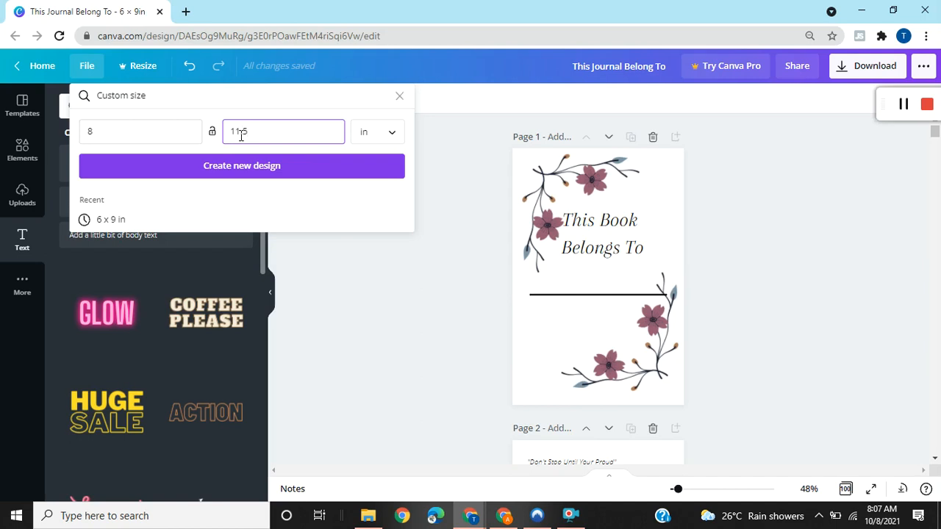
click(248, 171)
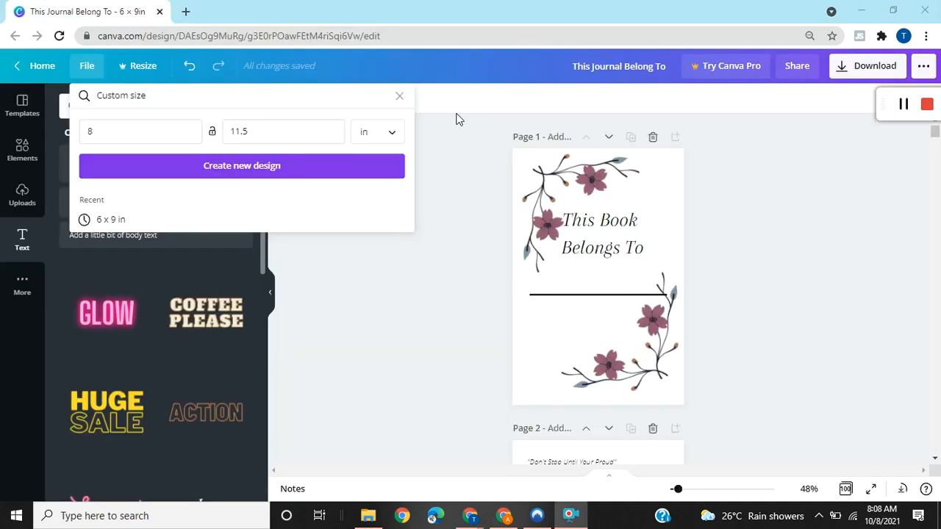
Change the custom size to 8.5 in wide by 11 in high, create the design and switch to it.
text(.5)
click(267, 137)
key(BackSpace)
key(BackSpace)
click(281, 166)
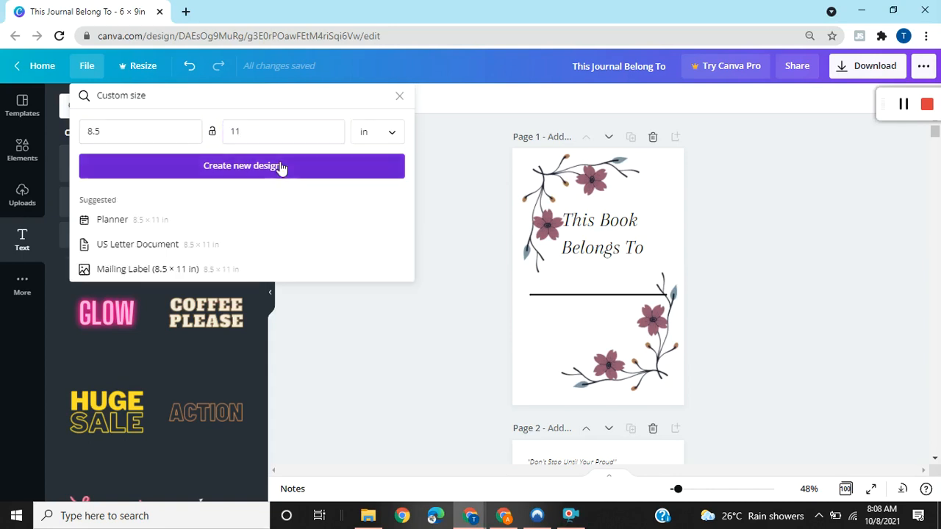
click(103, 4)
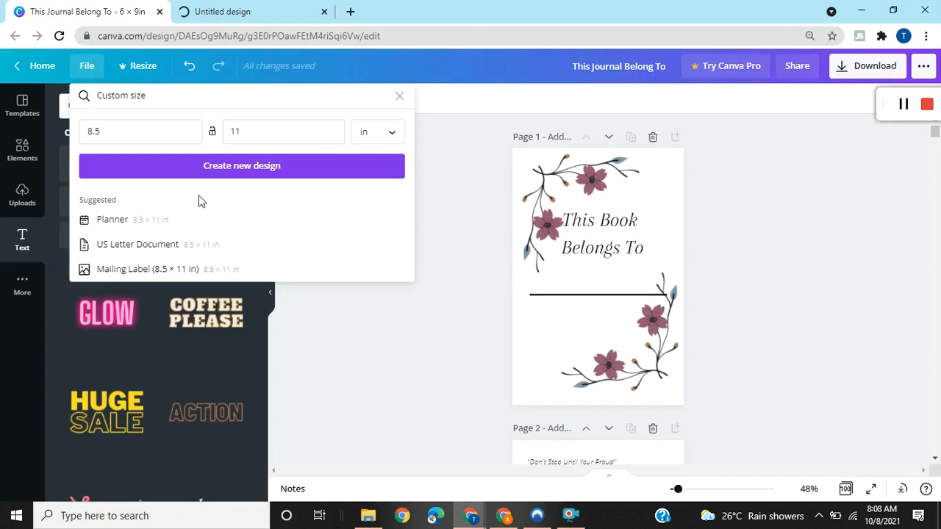
click(268, 7)
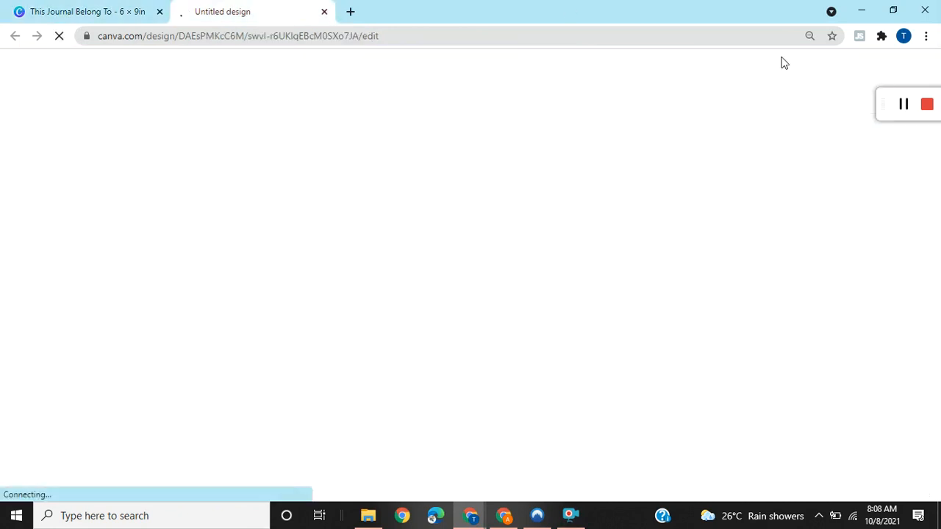
drag(906, 108, 909, 74)
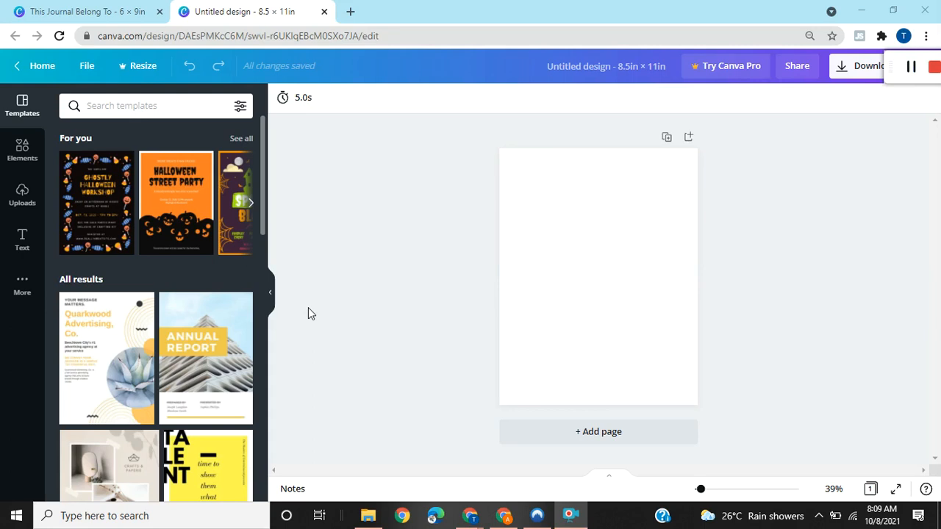
Add a heading reading "This Activity Book Belongs To" and move it to the upper half of the page.
click(23, 241)
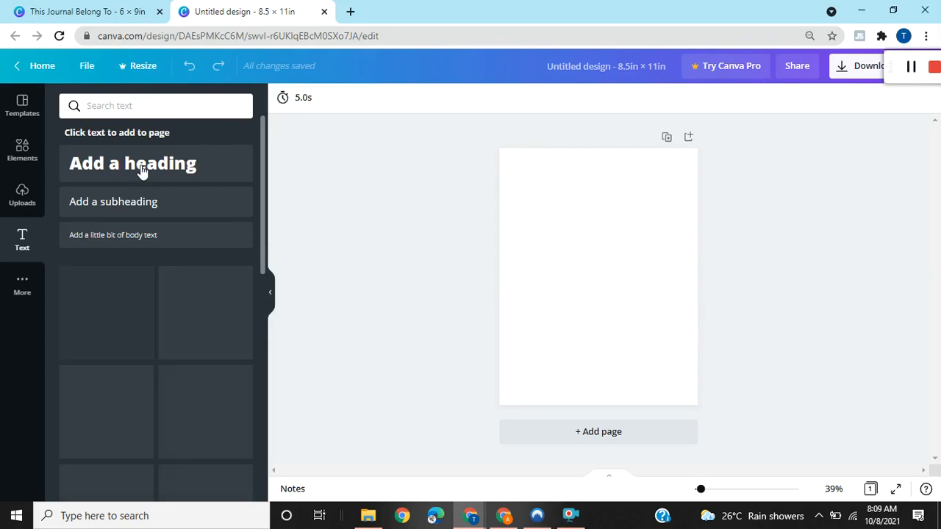
click(142, 169)
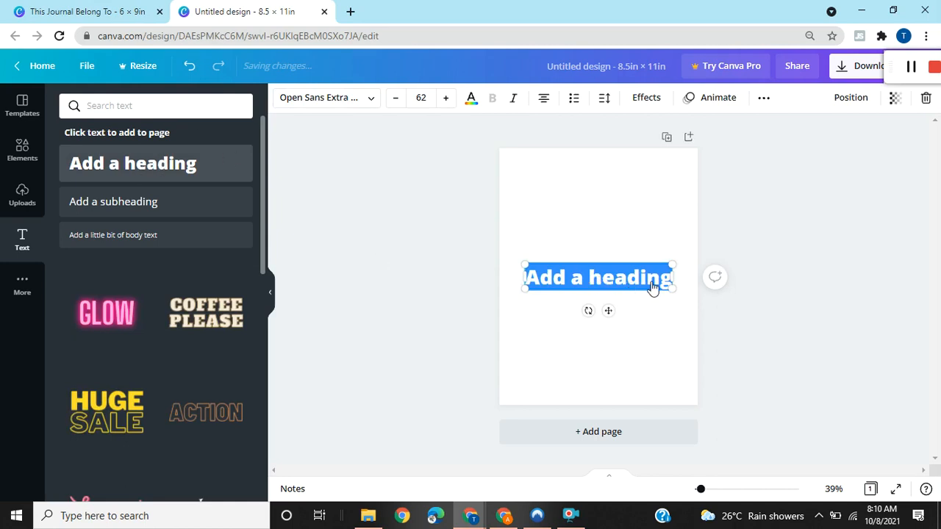
text(This Activity Bokk)
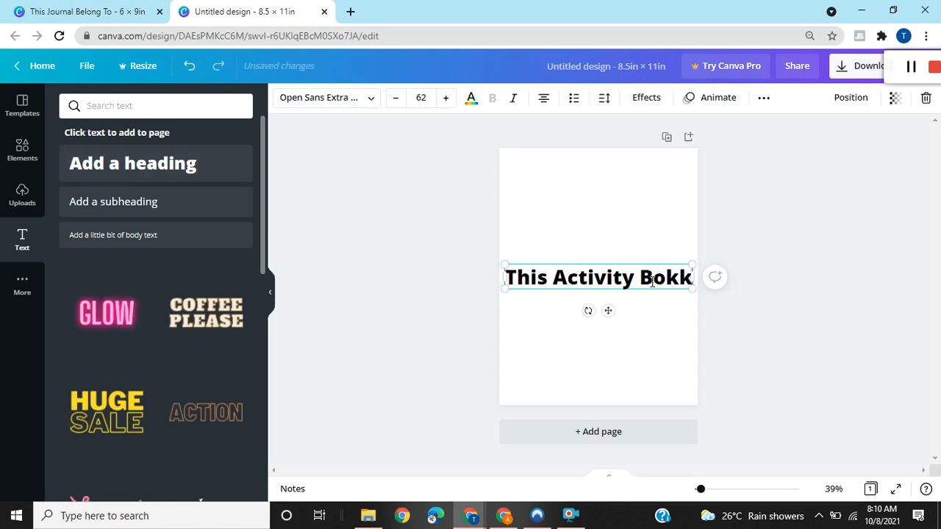
key(BackSpace)
key(BackSpace)
text(ok)
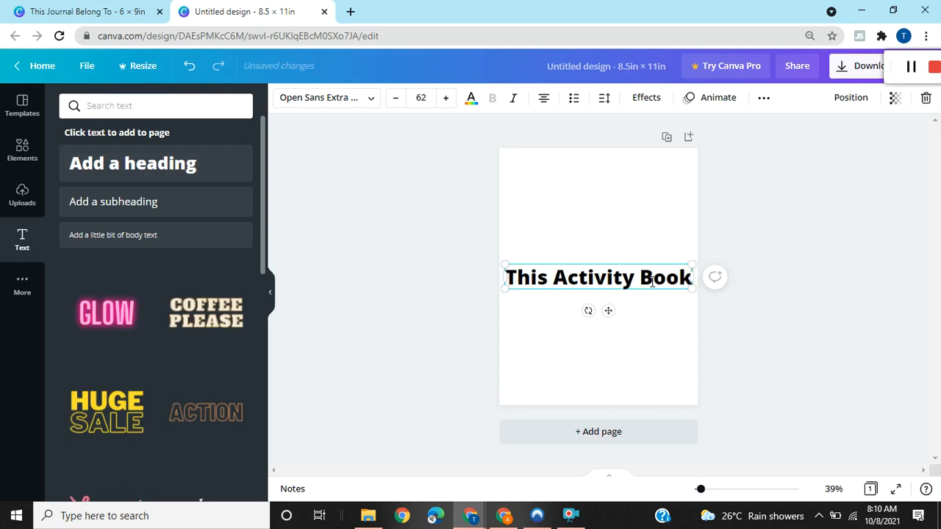
text( Belo)
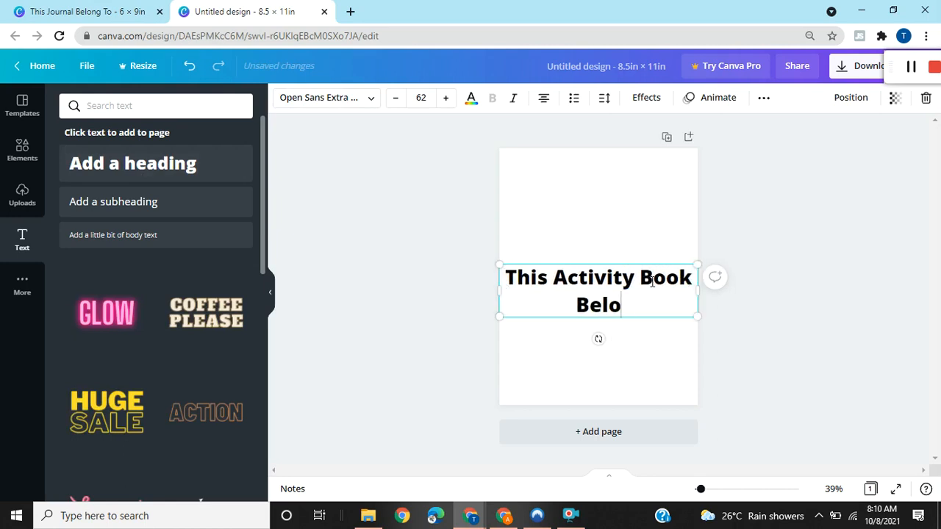
text(ngs To)
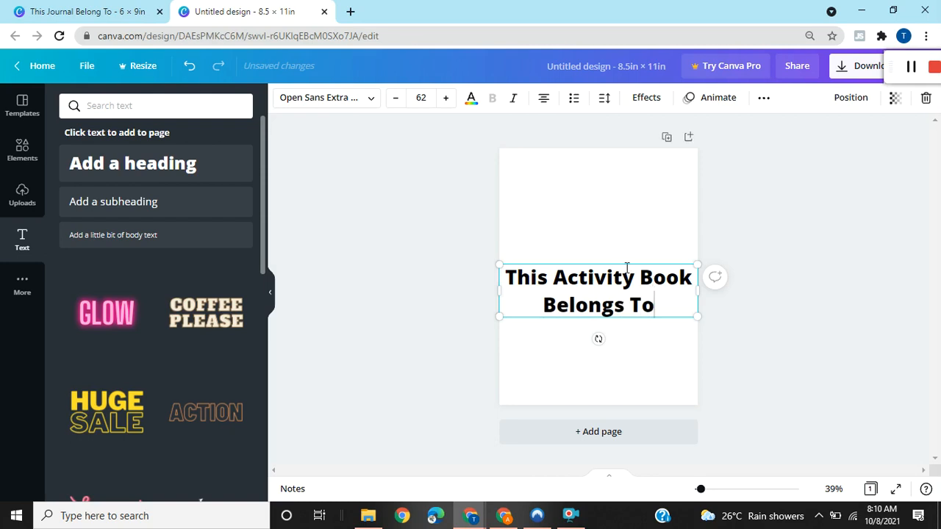
drag(619, 264, 619, 206)
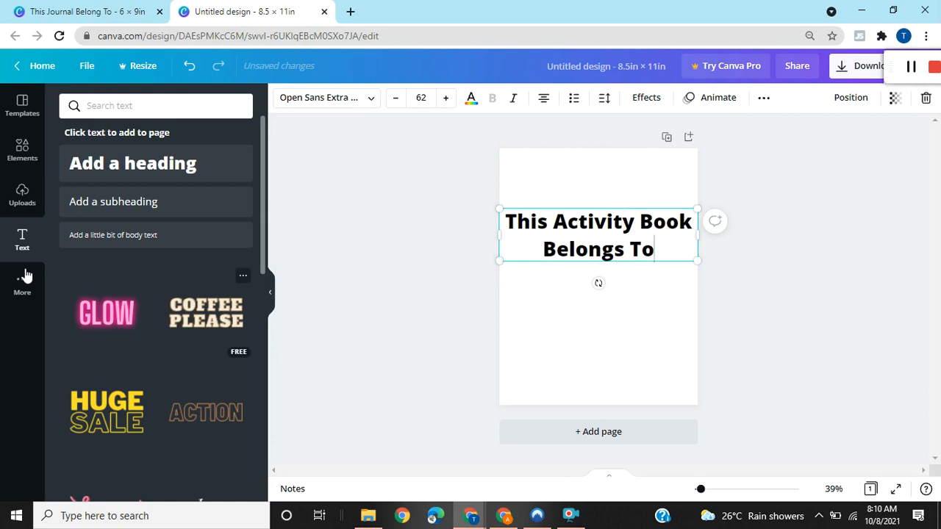
Browse the available fonts for the heading text.
click(23, 156)
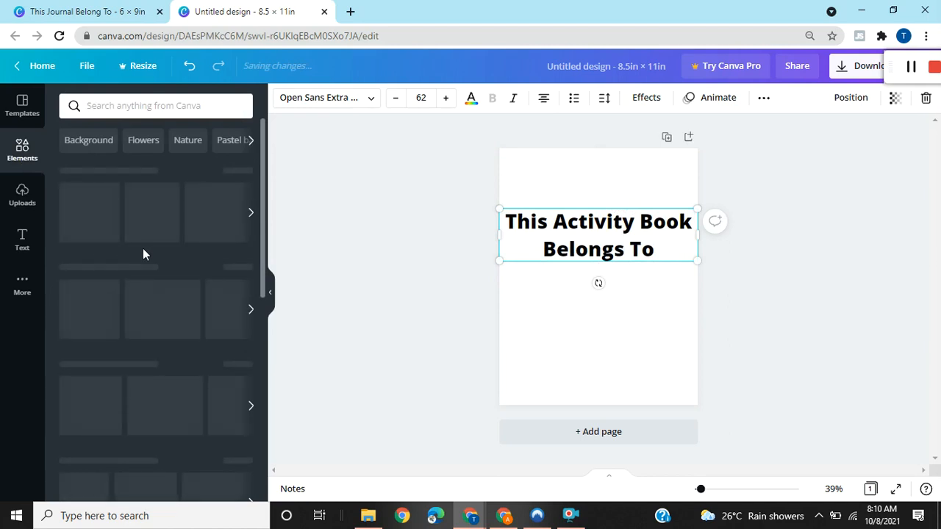
click(656, 254)
drag(524, 228, 511, 223)
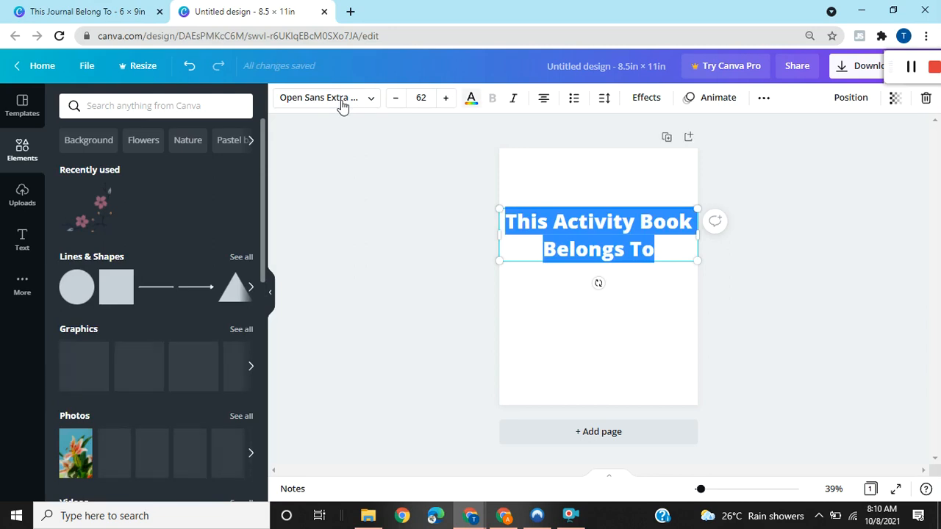
click(342, 103)
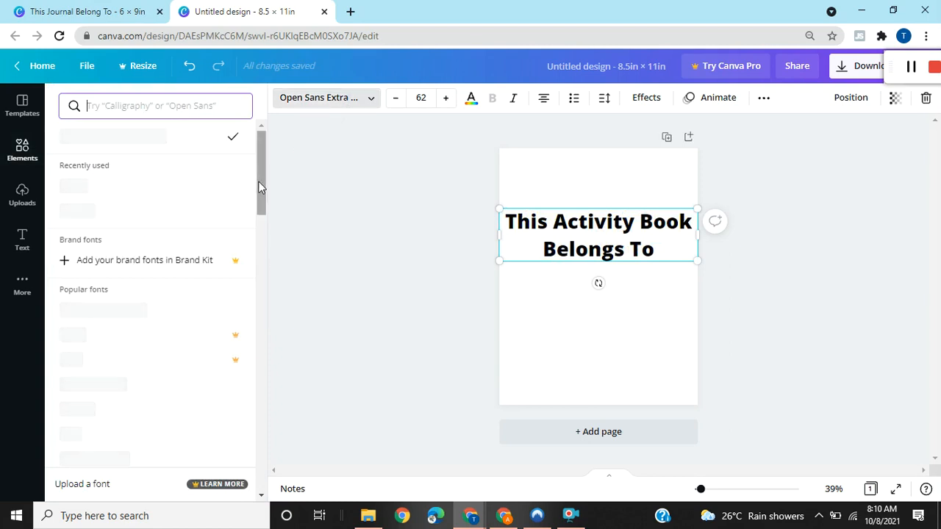
scroll(258, 181, down, 1)
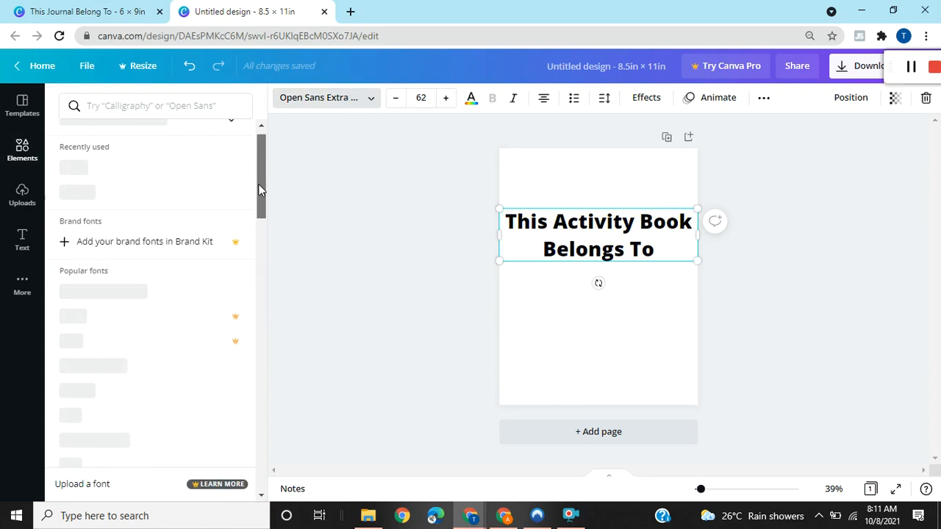
scroll(258, 184, down, 1)
scroll(258, 184, down, 1)
Reduce the whole heading's font size to 60 and make it italic.
key(ctrl+a)
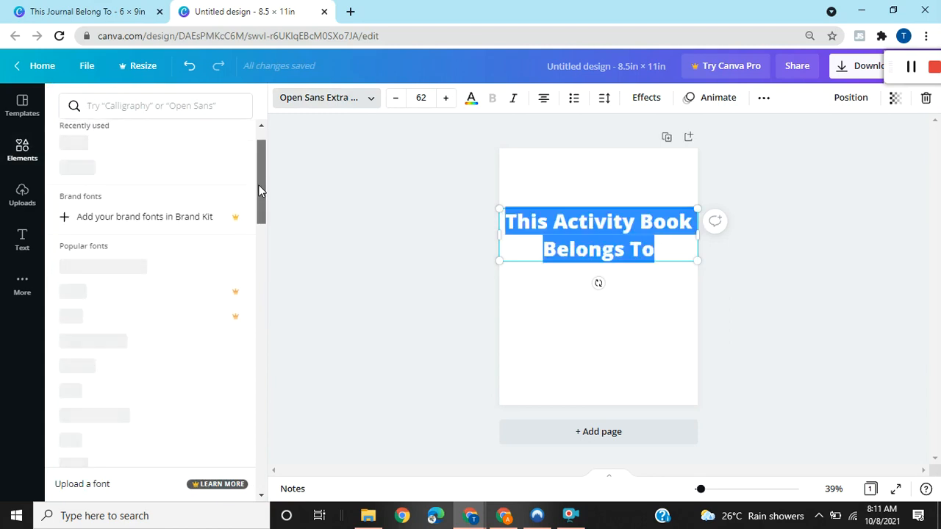
scroll(257, 187, down, 1)
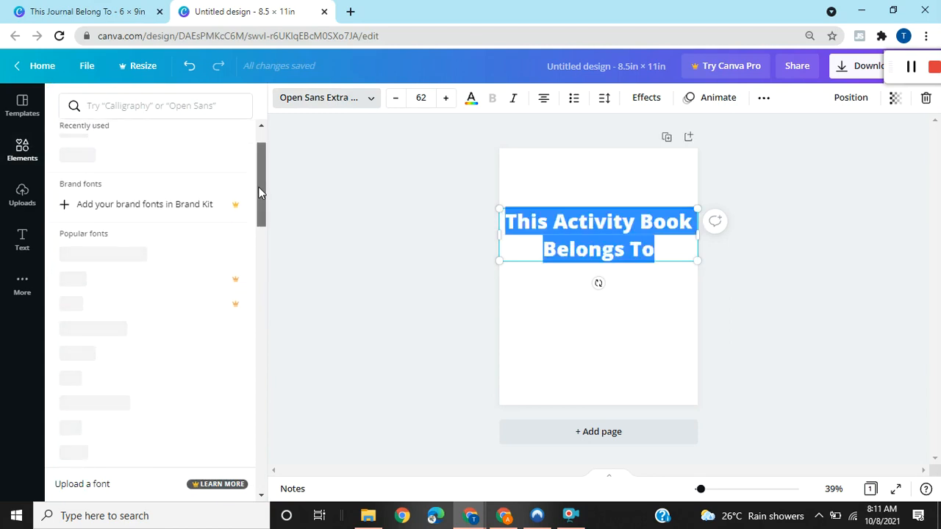
click(395, 105)
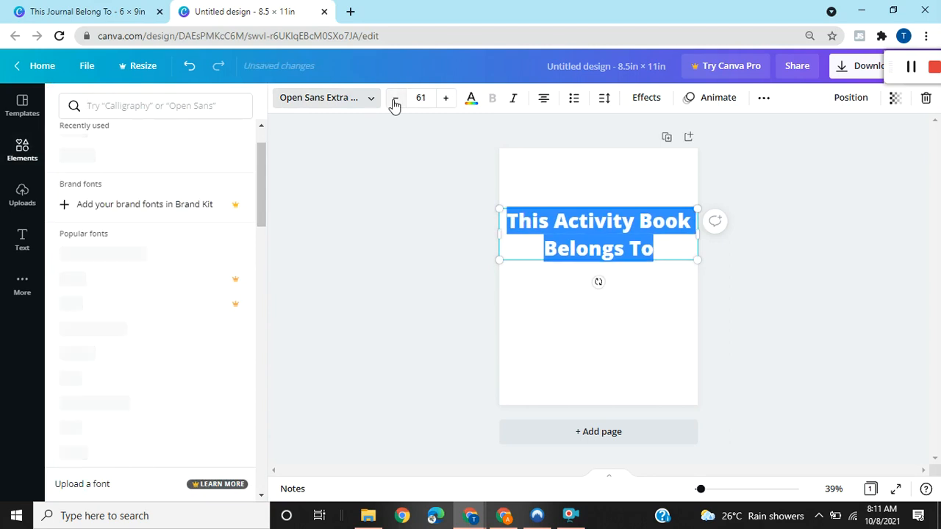
click(395, 105)
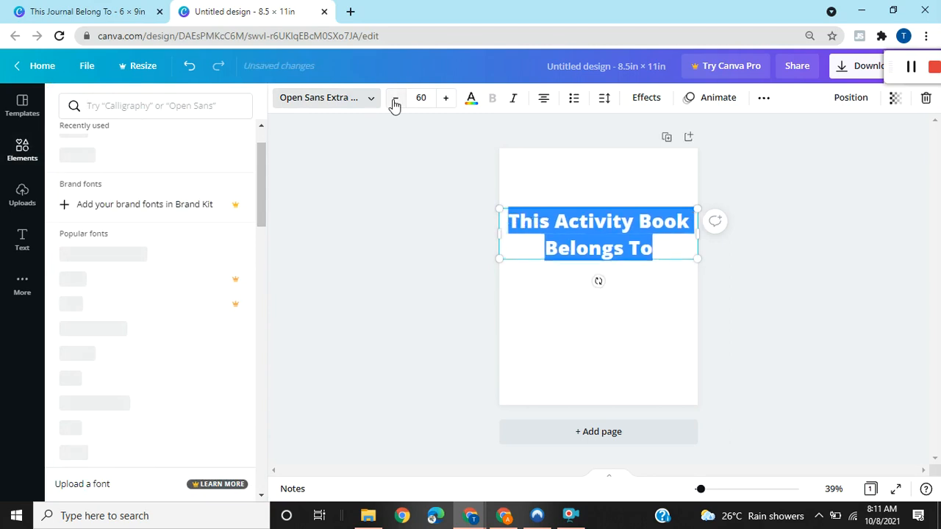
click(514, 101)
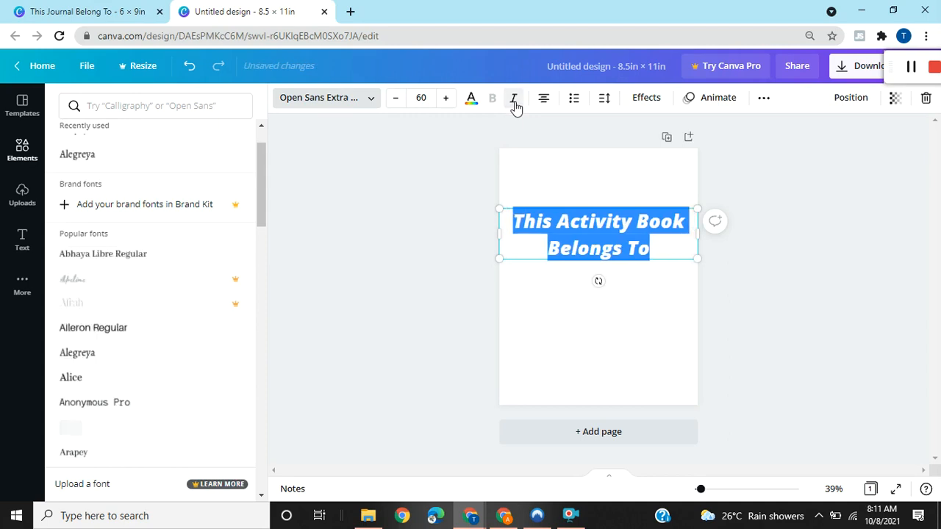
click(653, 250)
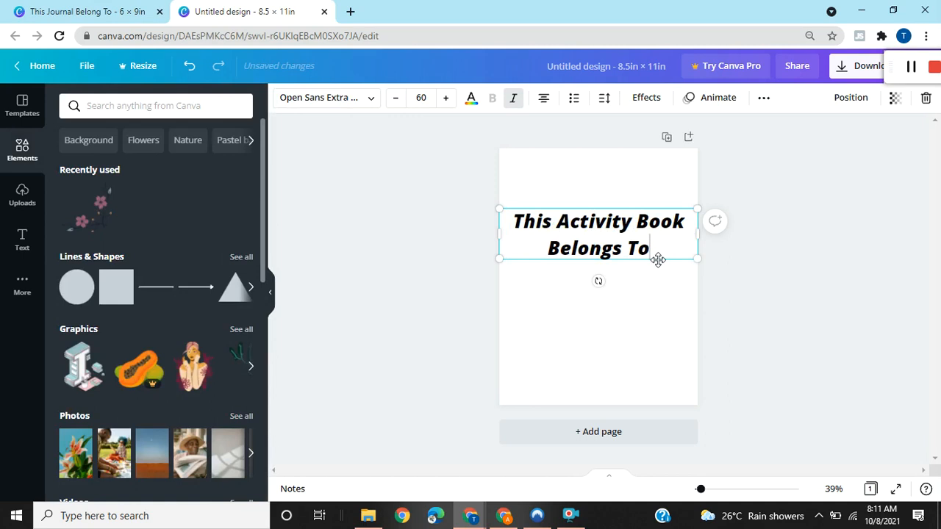
click(657, 277)
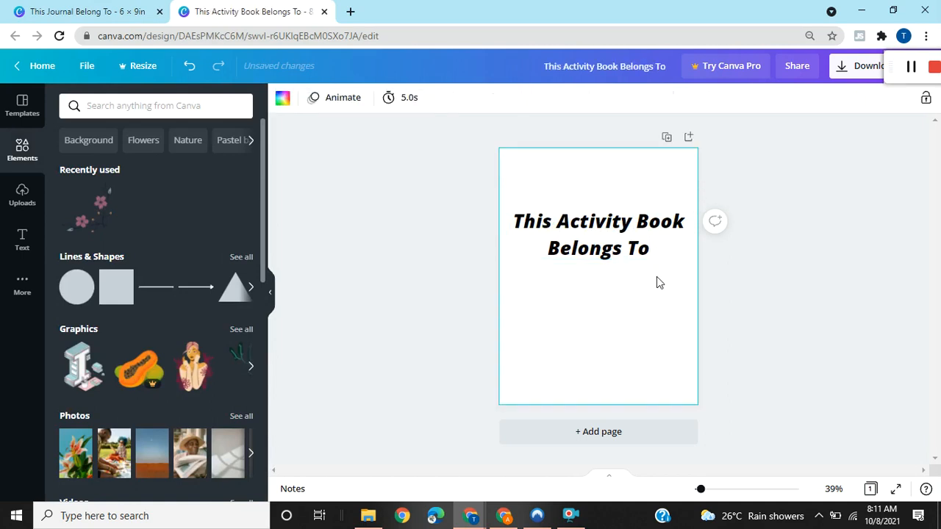
Place a plain horizontal line below the heading for the owner's name, and move the heading down closer to it.
click(157, 292)
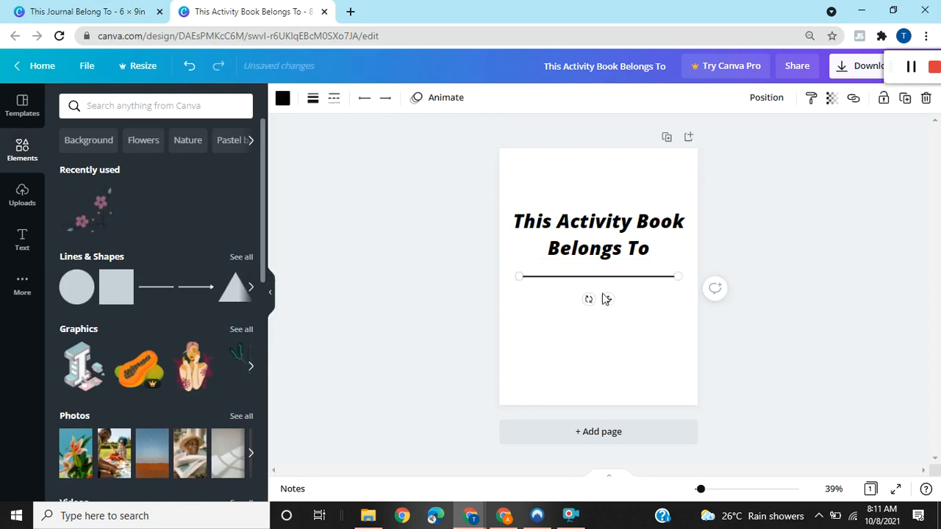
drag(606, 317, 610, 337)
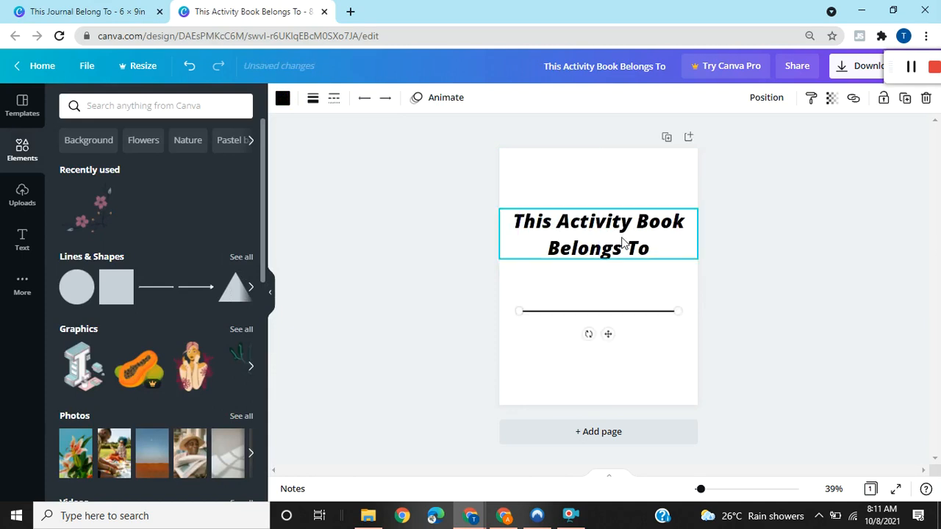
click(639, 255)
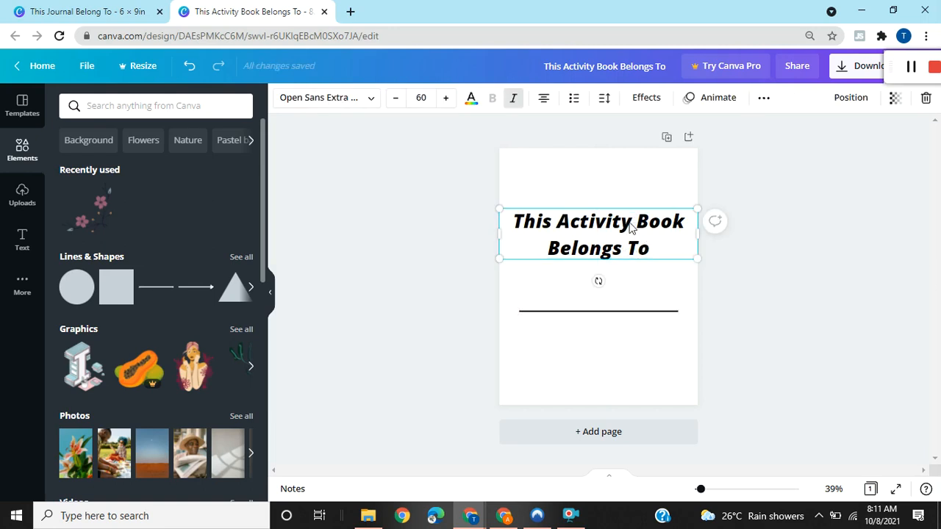
drag(630, 222, 630, 224)
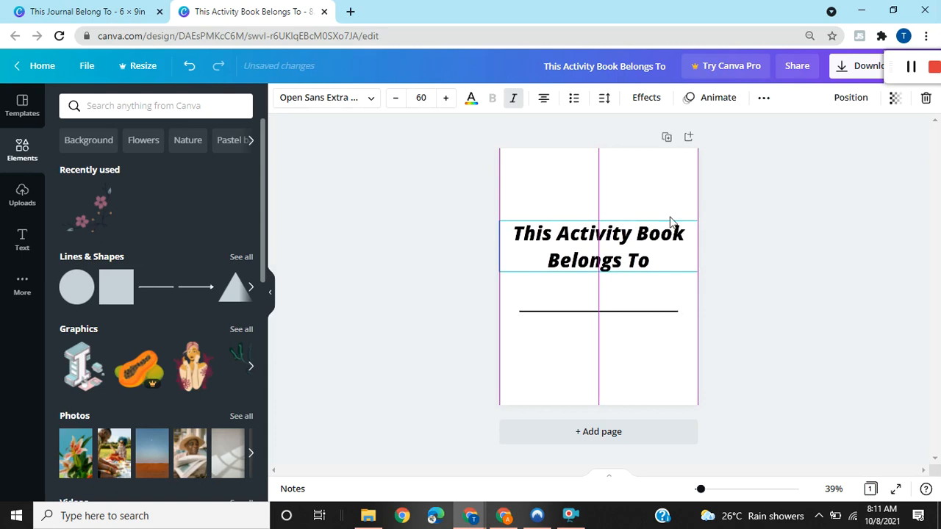
click(731, 239)
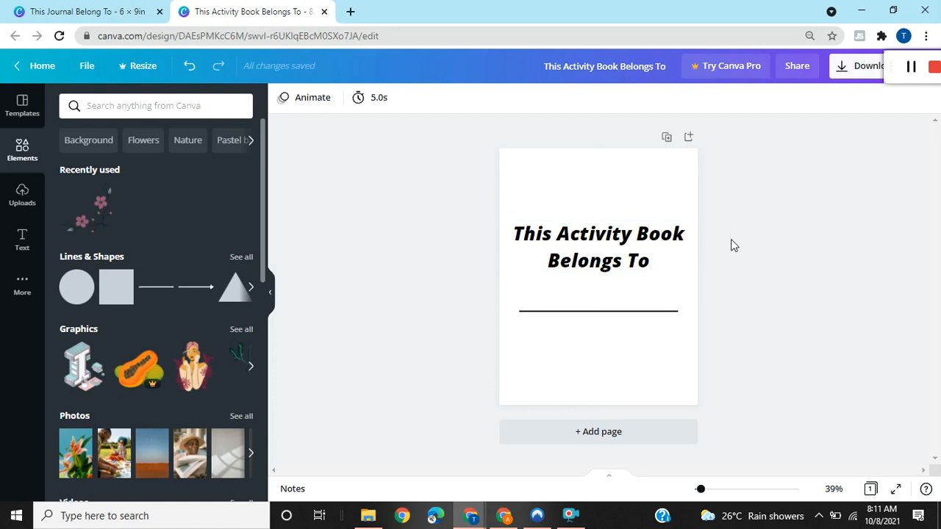
Add a blank second page to the activity book design.
click(619, 437)
drag(937, 294, 860, 176)
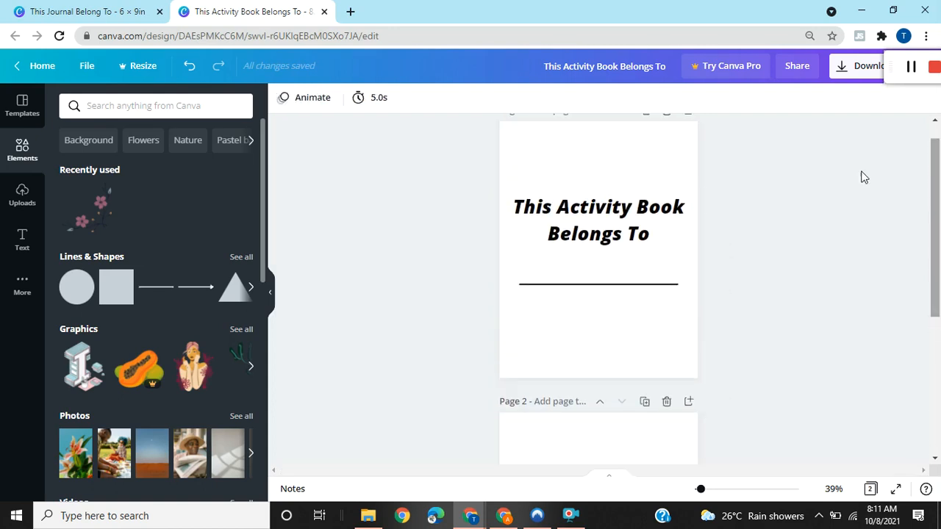
Search the elements for "page borders", add the floral corner border to page 1, and enlarge it to nearly the page's width.
click(150, 110)
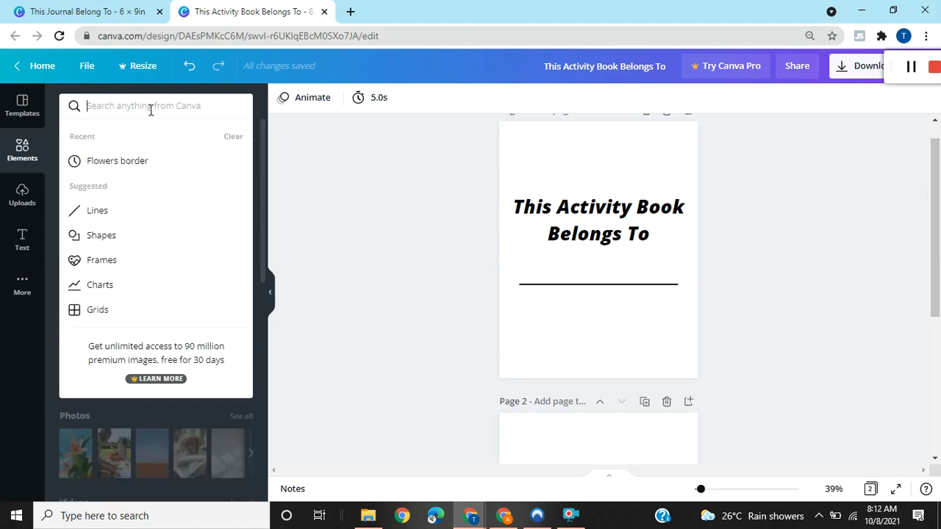
text(page borders)
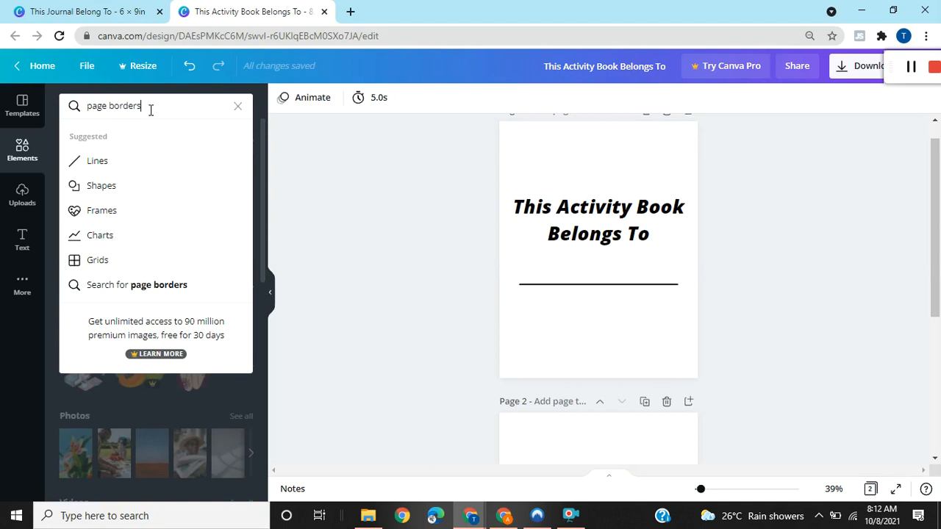
key(Return)
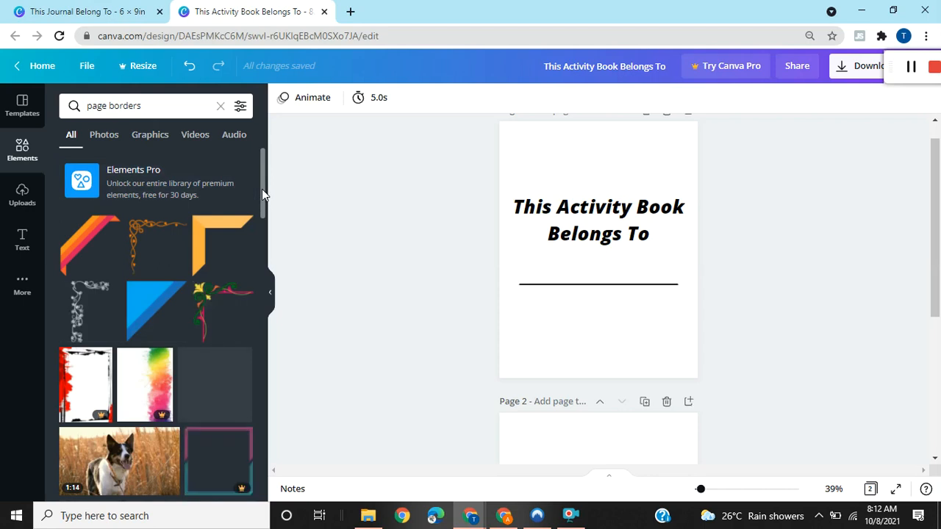
click(217, 307)
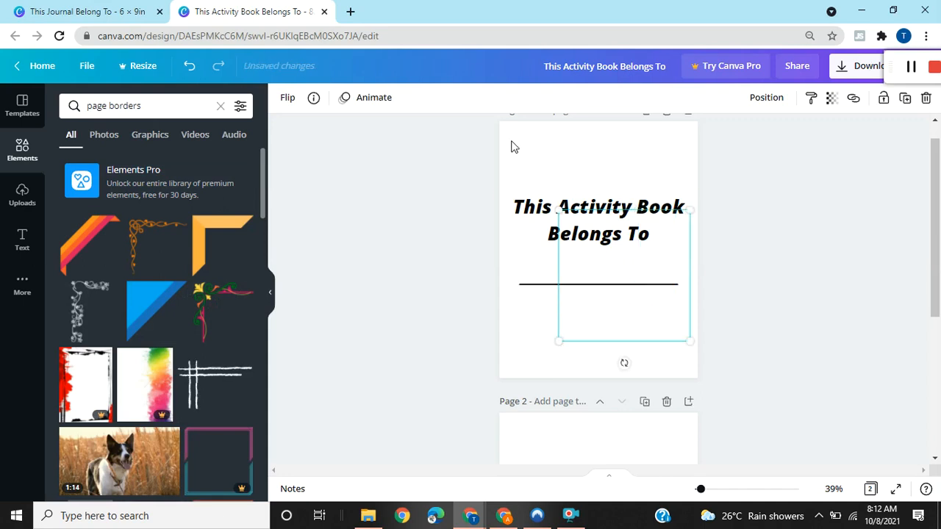
drag(510, 139, 515, 143)
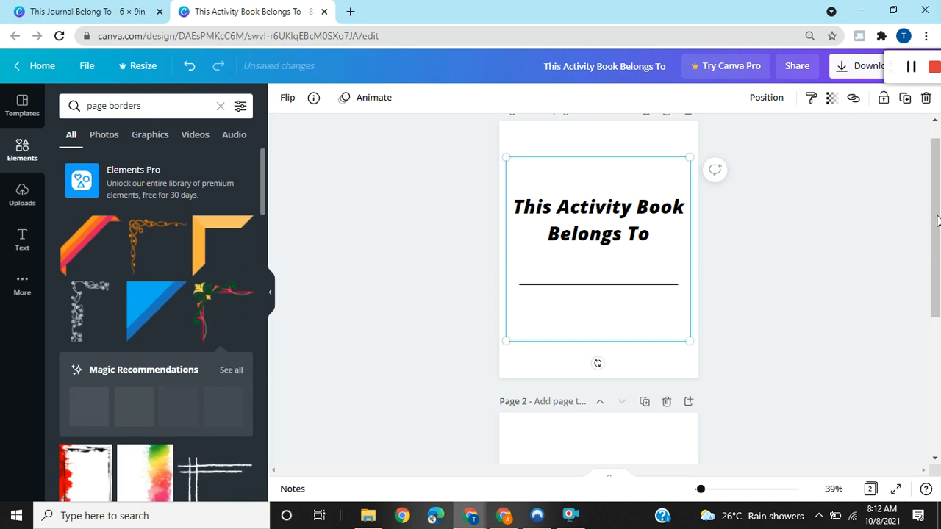
Send the floral corner border backward behind the heading and name line on page 1.
click(765, 97)
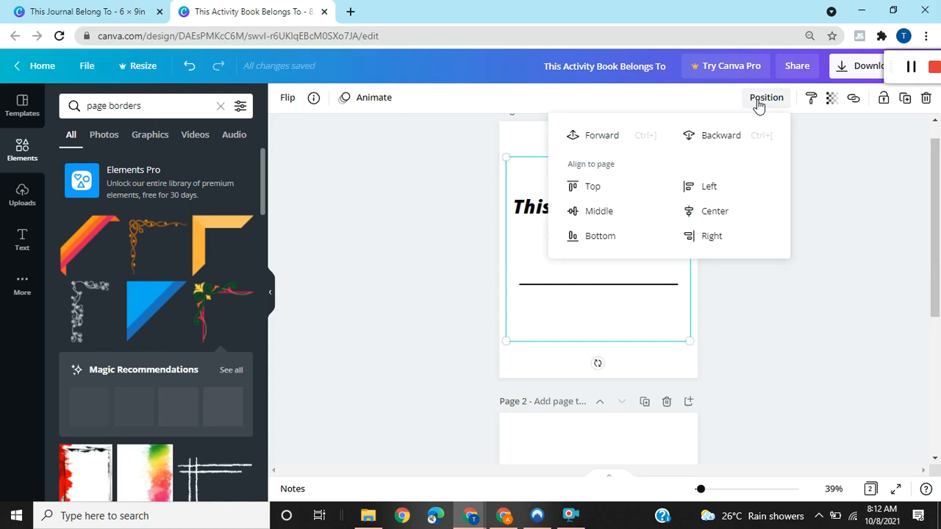
click(709, 140)
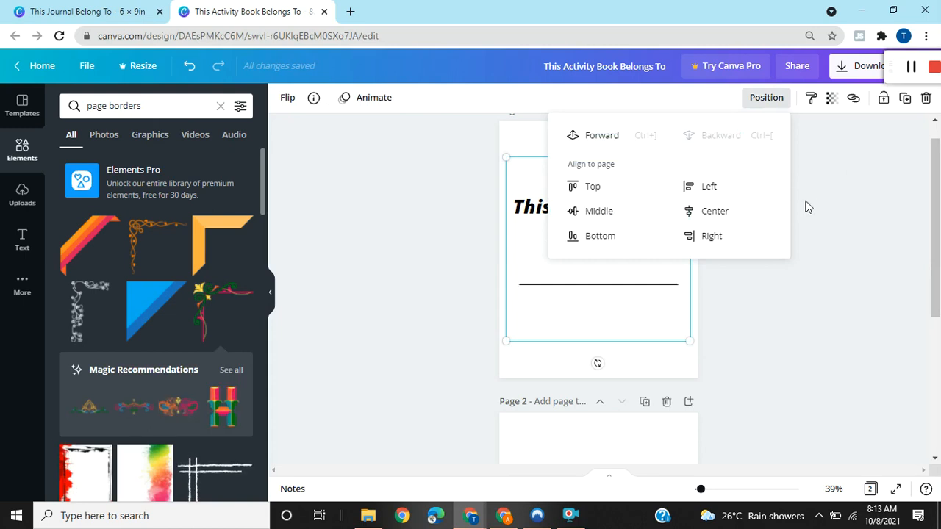
click(768, 100)
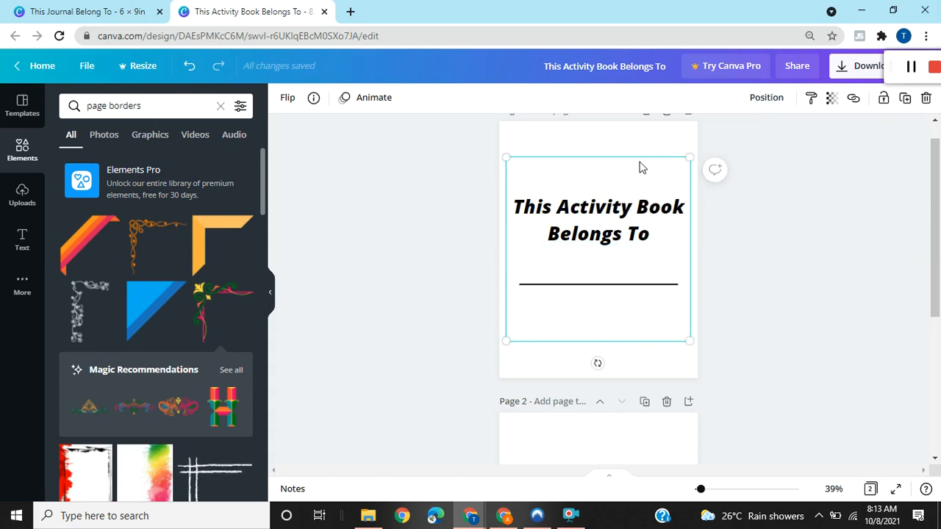
Place a plain solid horizontal line from the Lines & Shapes collection near the top of blank page 2.
drag(938, 208, 939, 312)
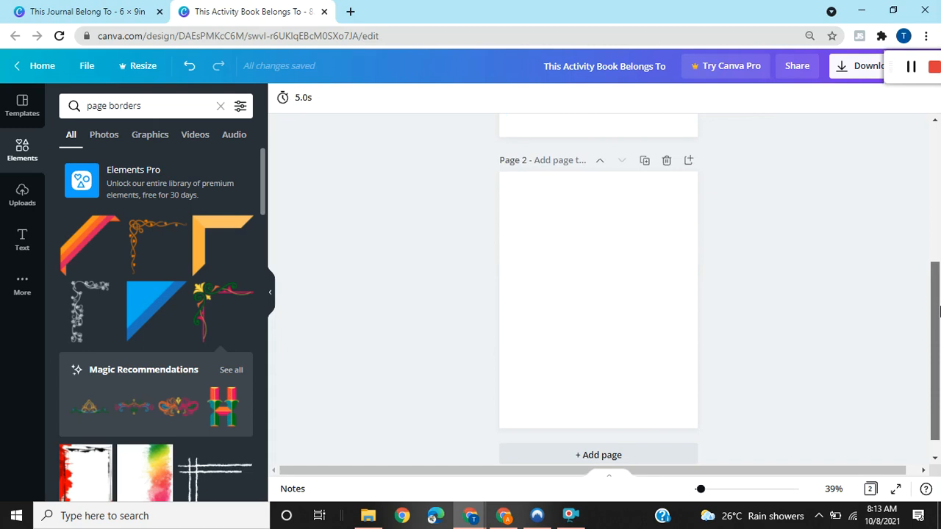
click(16, 163)
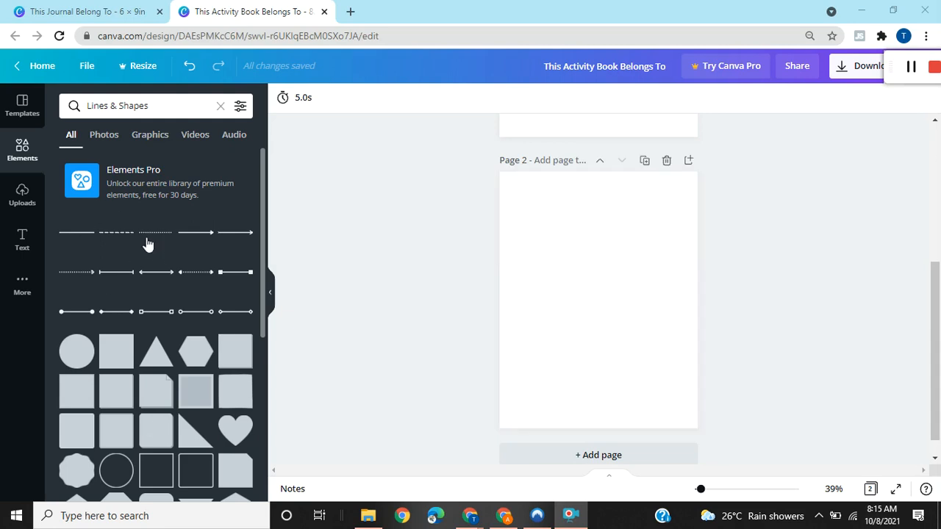
click(77, 234)
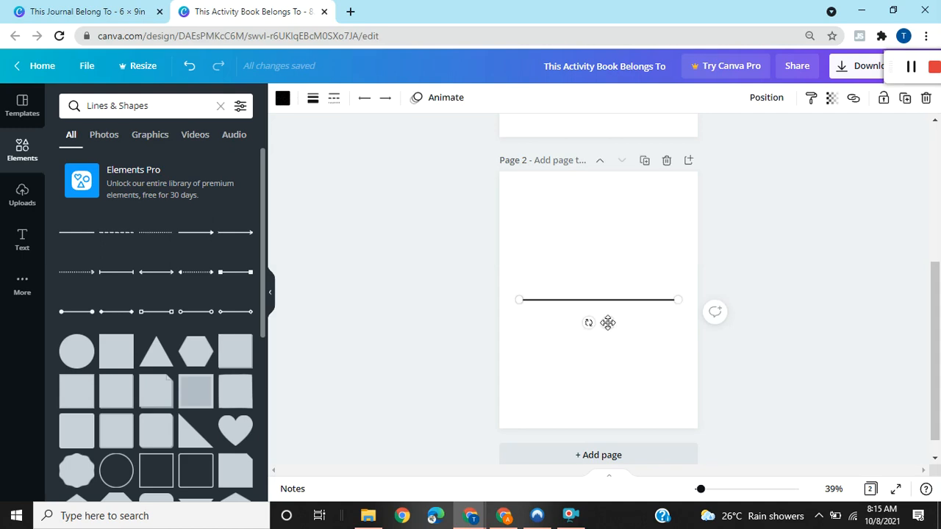
drag(607, 323, 606, 215)
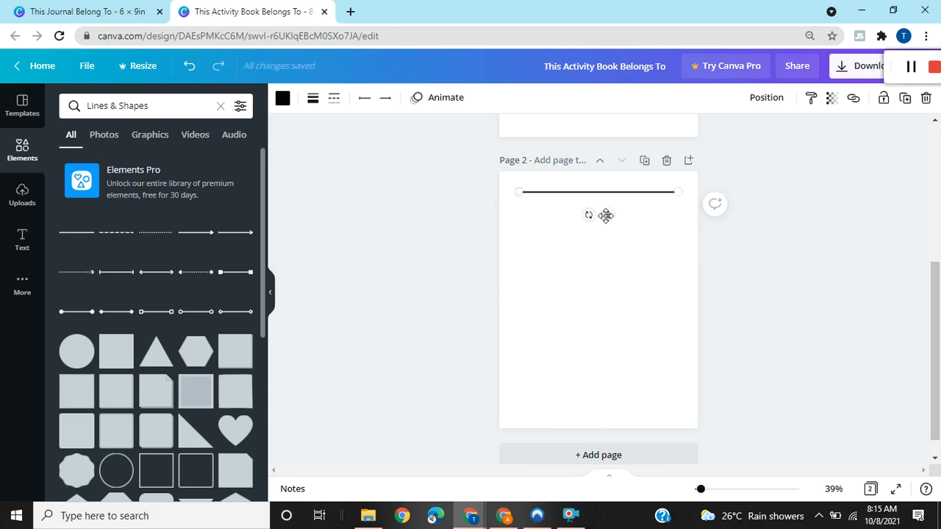
Add a dashed line to page 2 and position it just below the solid line, aligned with it.
click(108, 239)
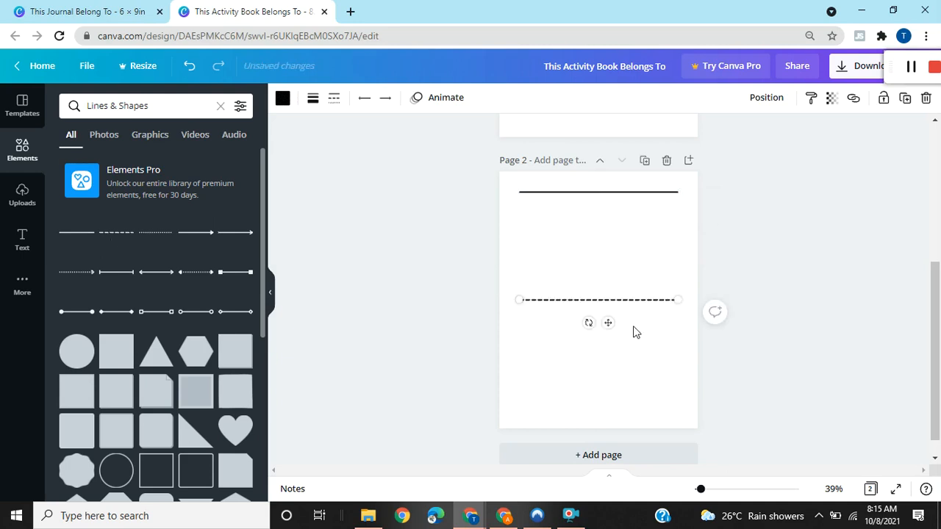
drag(610, 321, 609, 226)
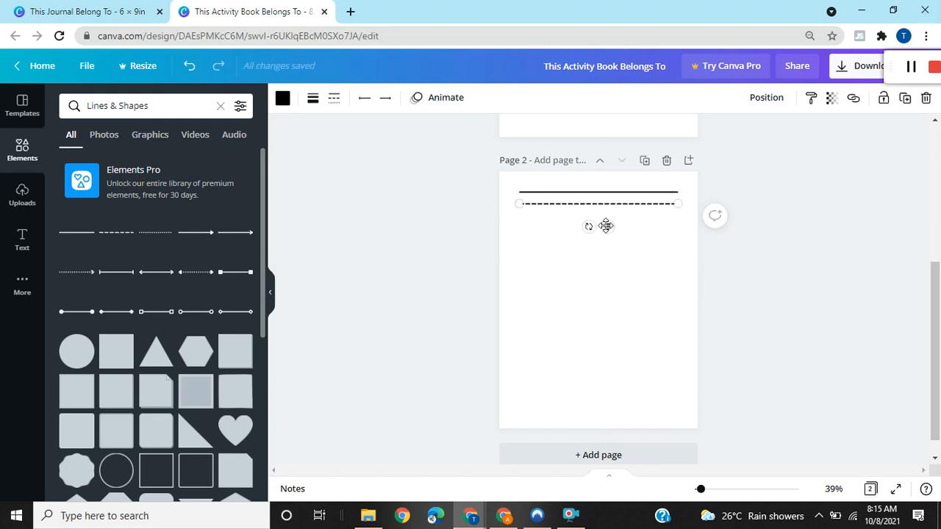
drag(606, 225, 606, 224)
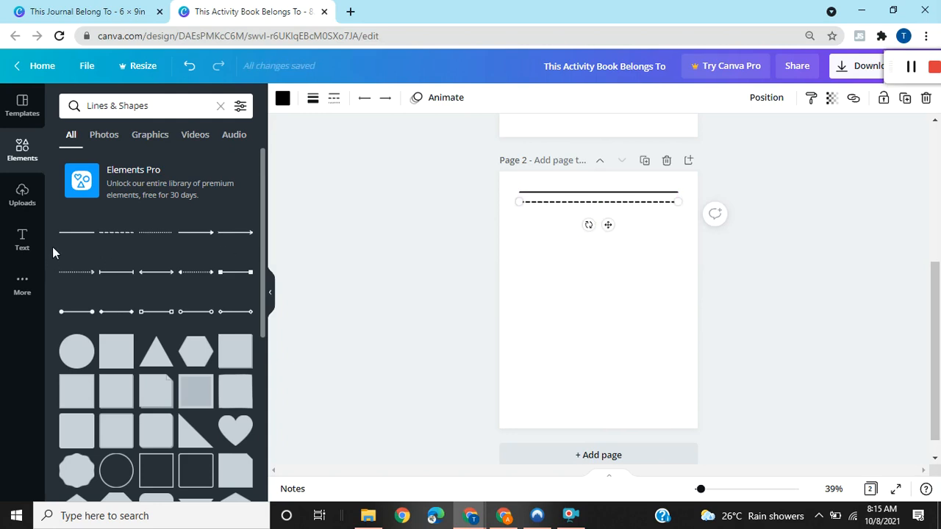
Add a second solid line just below the dashed line to complete the first handwriting row on page 2.
click(81, 235)
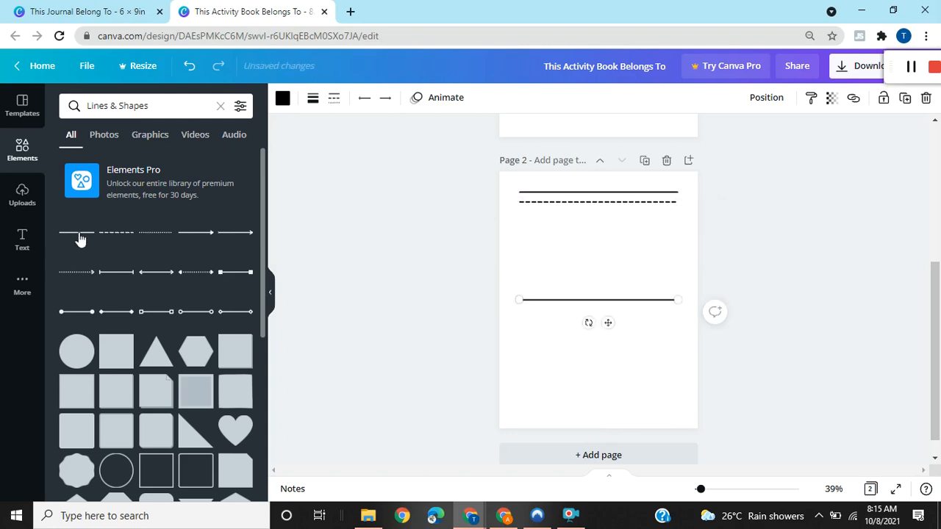
drag(611, 321, 610, 235)
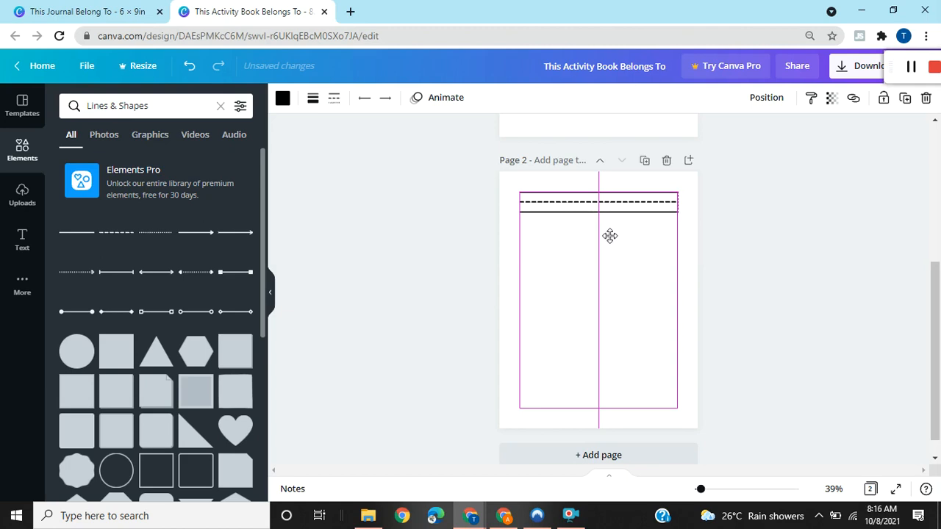
drag(610, 236, 609, 235)
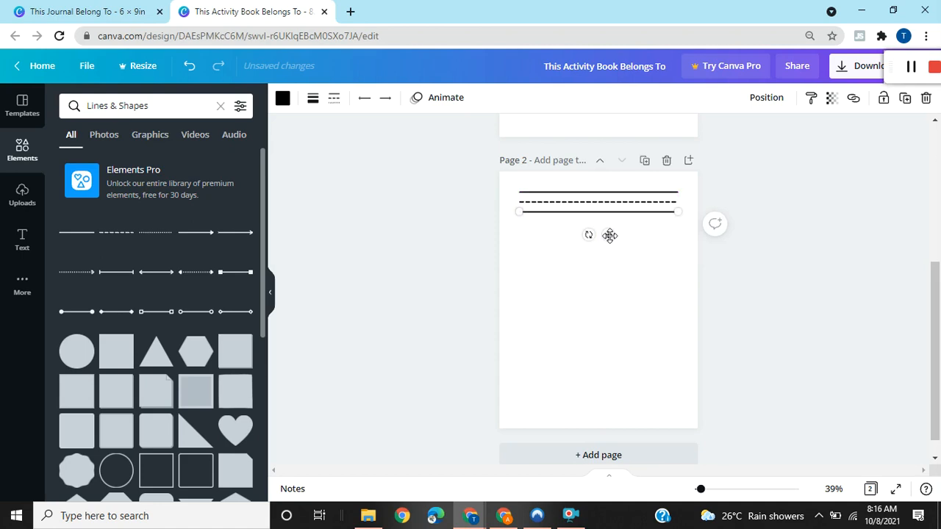
click(630, 313)
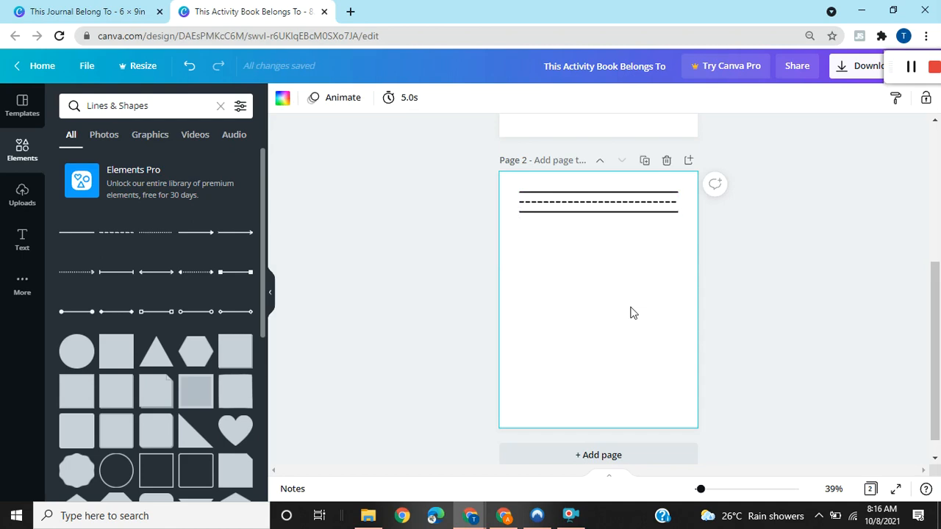
click(911, 67)
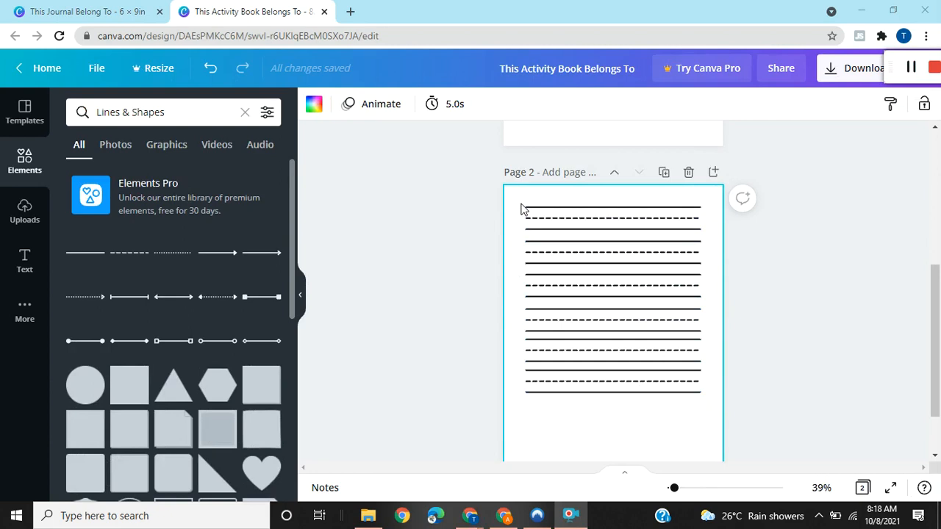
Copy the topmost three-line handwriting row on page 2 and place the duplicate below the last row.
drag(521, 206, 701, 234)
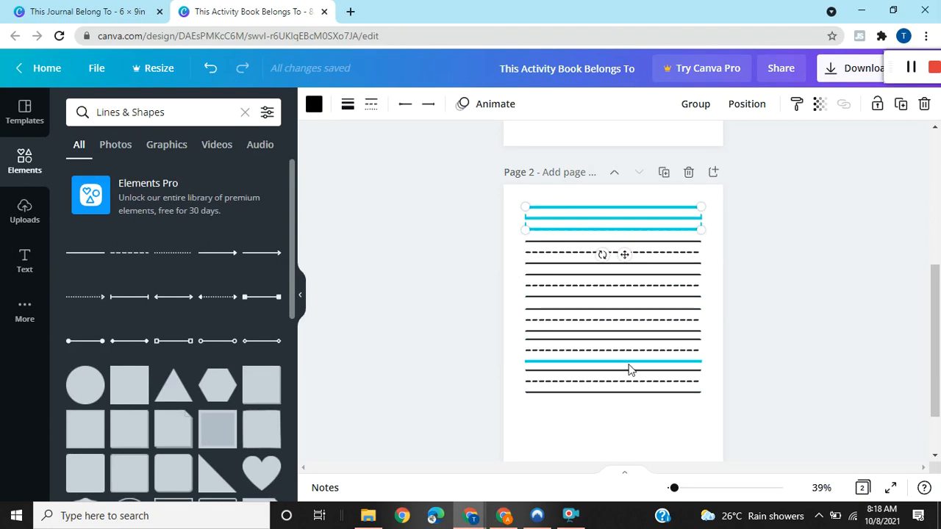
click(616, 441)
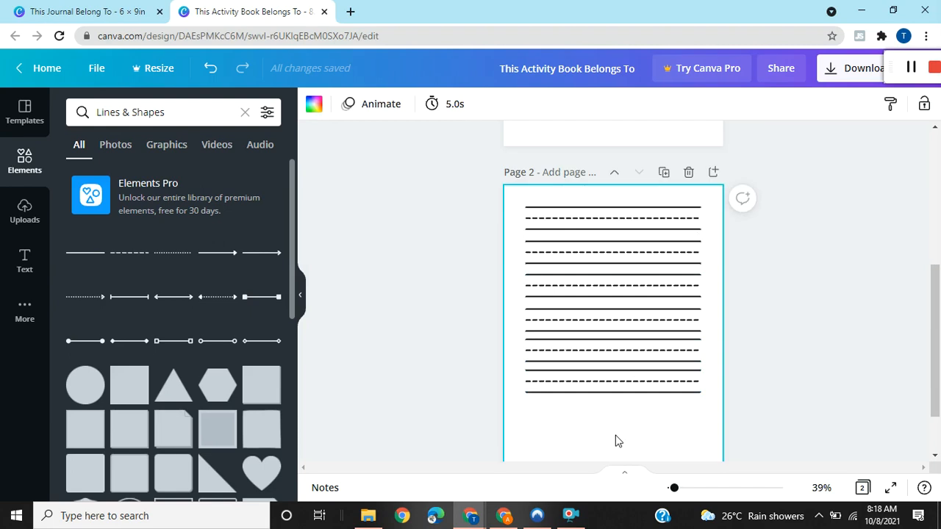
key(ctrl+v)
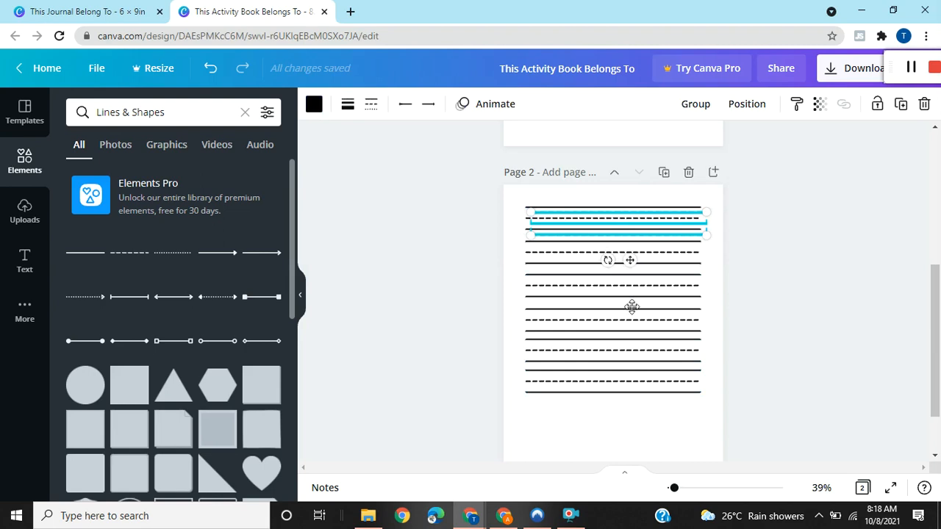
drag(628, 407, 627, 448)
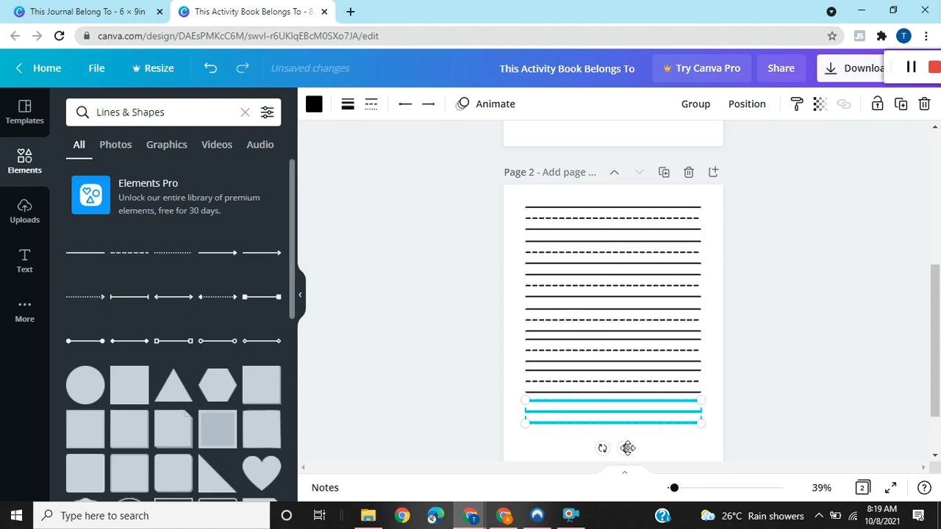
click(753, 380)
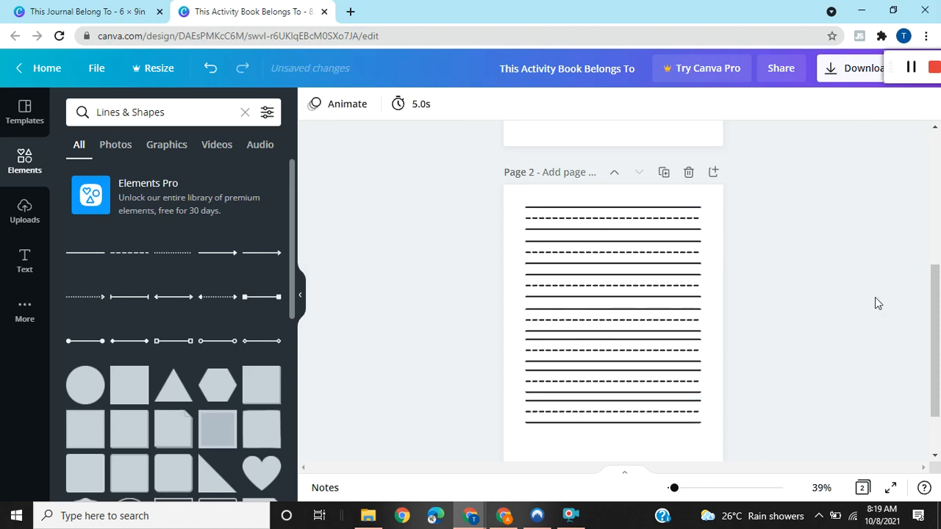
Paste one more handwriting row and align it in the remaining space at the foot of page 2.
mouse_move(935, 307)
mouse_down()
mouse_move(936, 334)
mouse_move(935, 317)
mouse_up()
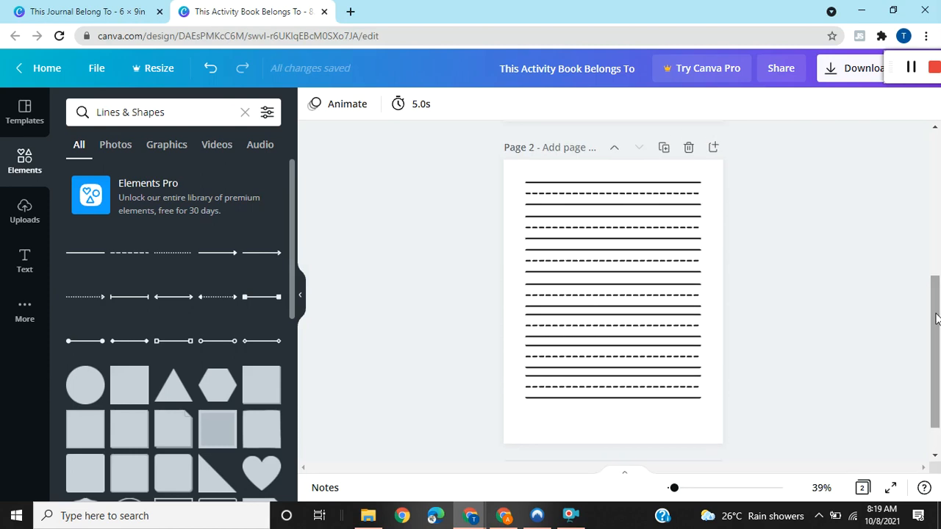
key(ctrl+v)
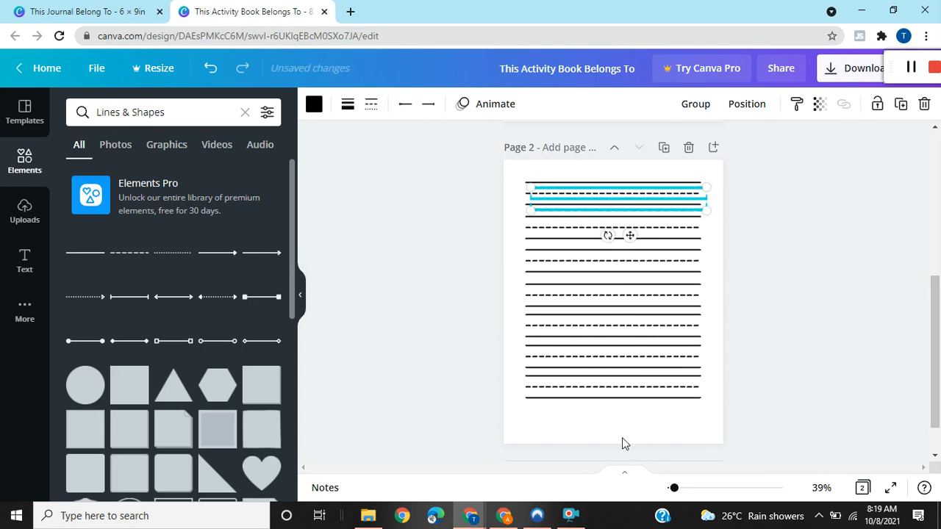
drag(623, 431, 627, 452)
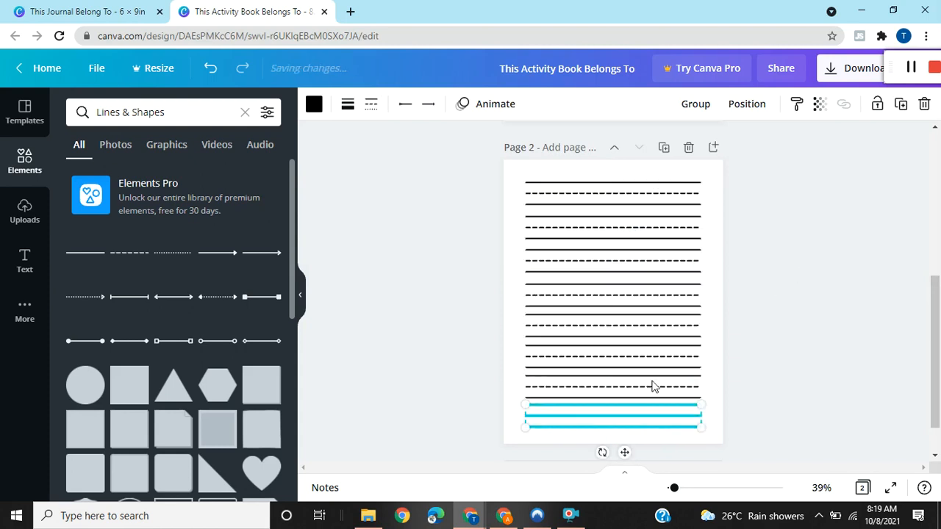
click(773, 335)
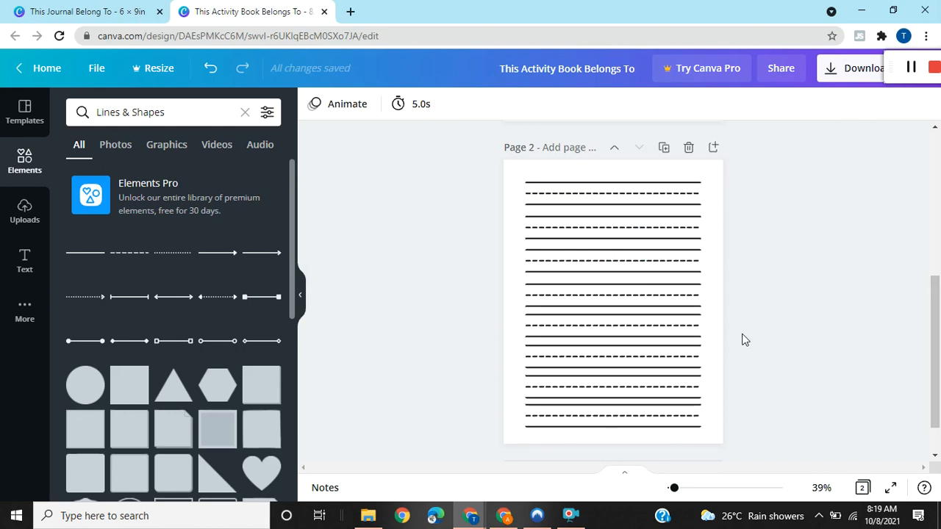
Make the floral corner border on page 1 semi-transparent and move it higher on the page.
drag(936, 307, 931, 176)
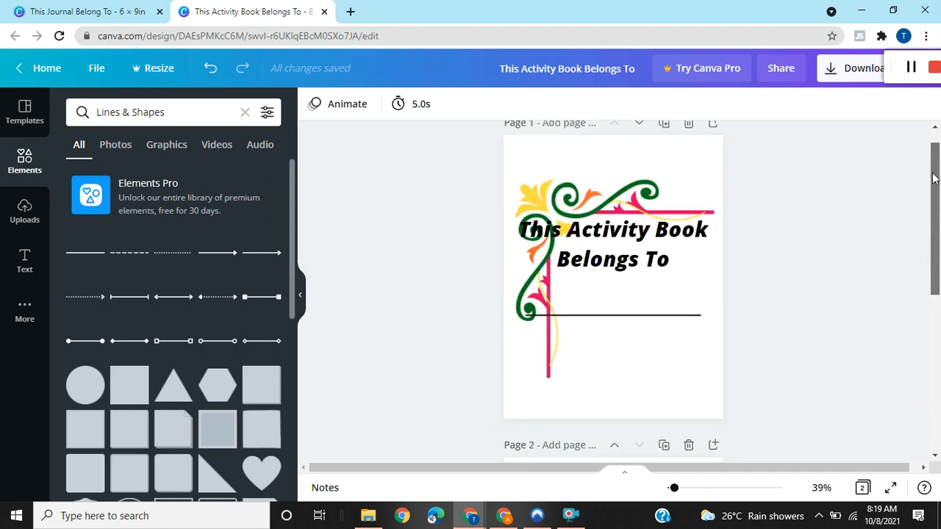
click(570, 208)
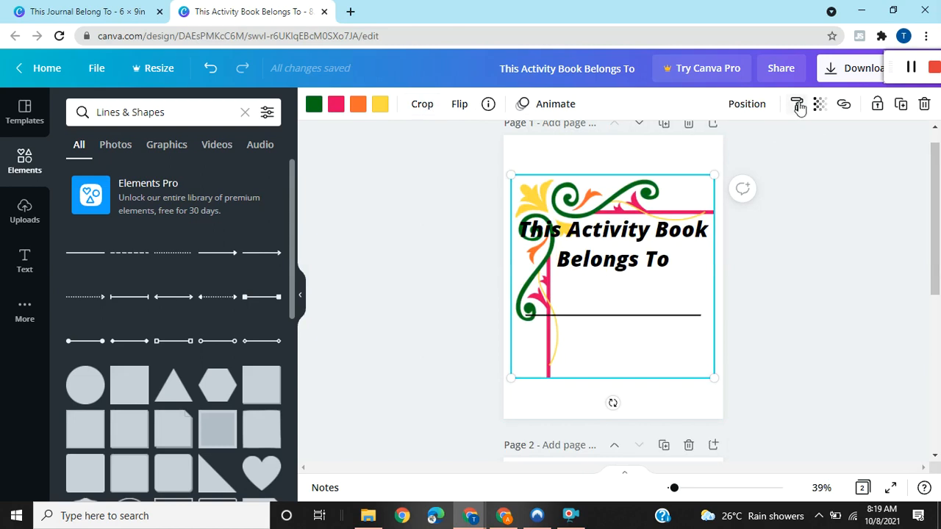
click(910, 67)
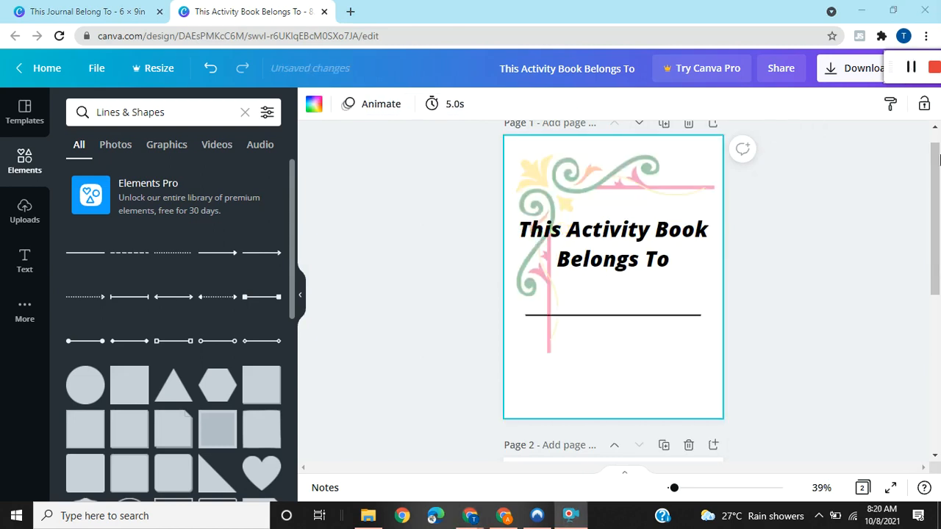
Duplicate the lined handwriting page 2 as page 3.
drag(937, 149, 937, 297)
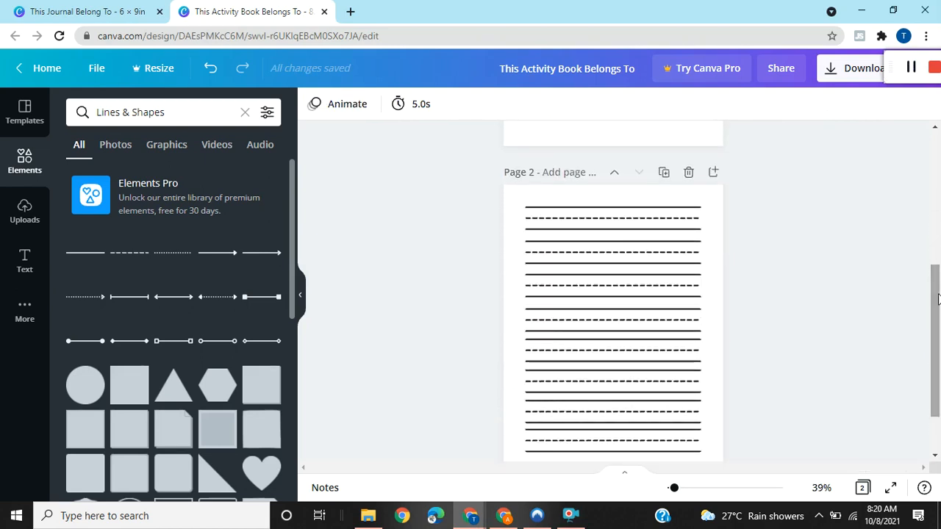
click(664, 173)
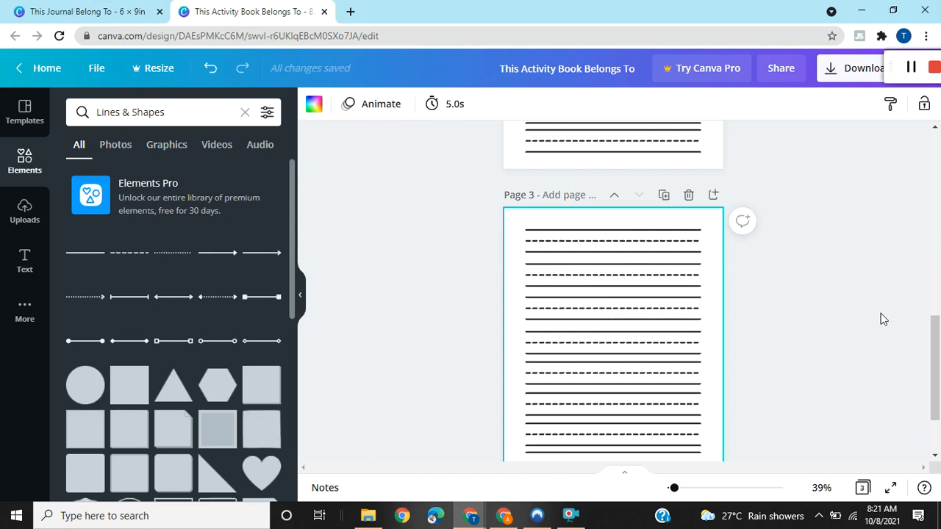
drag(939, 356, 938, 375)
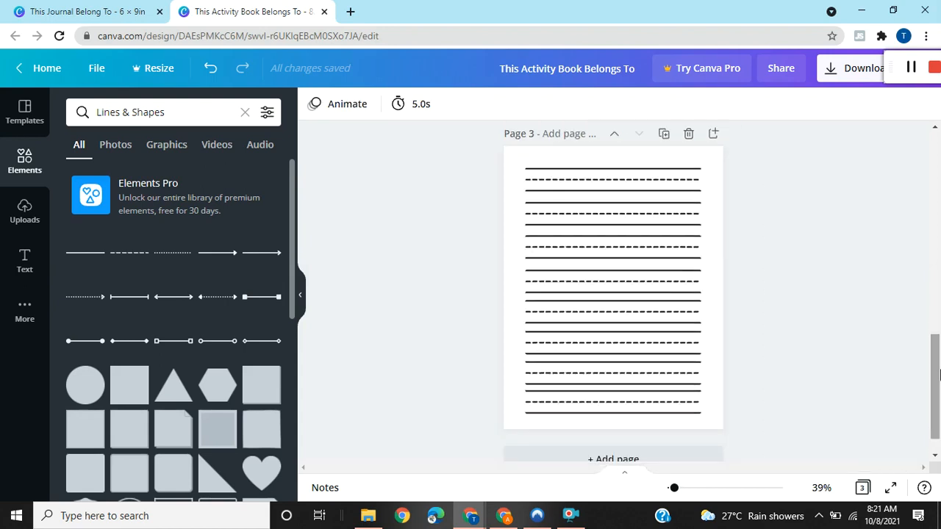
Duplicate the lined handwriting page as pages 4, 5 and 6, making the last copy in the grid overview of all pages.
drag(939, 374, 937, 368)
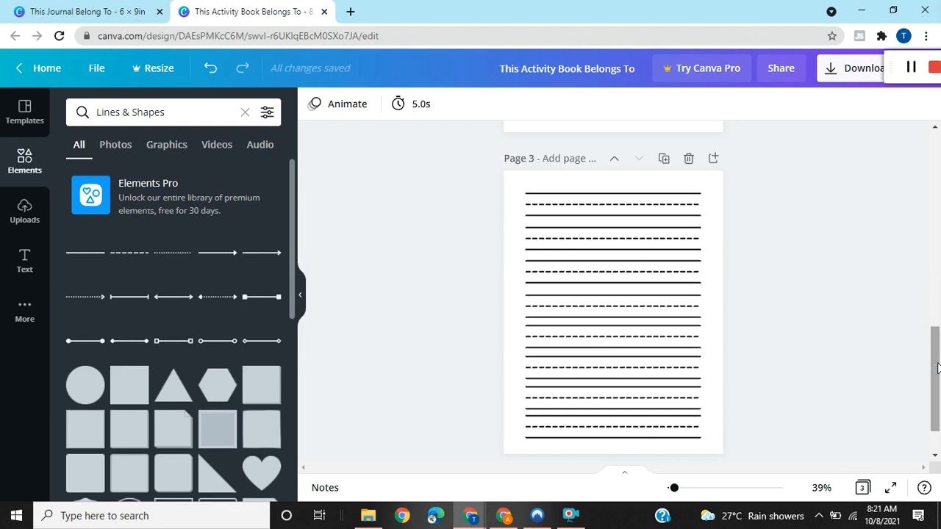
click(663, 159)
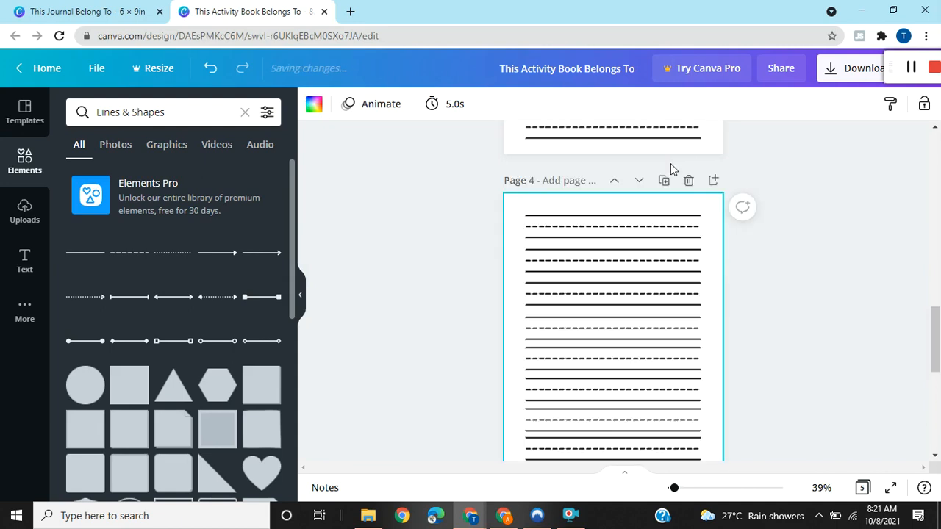
click(862, 489)
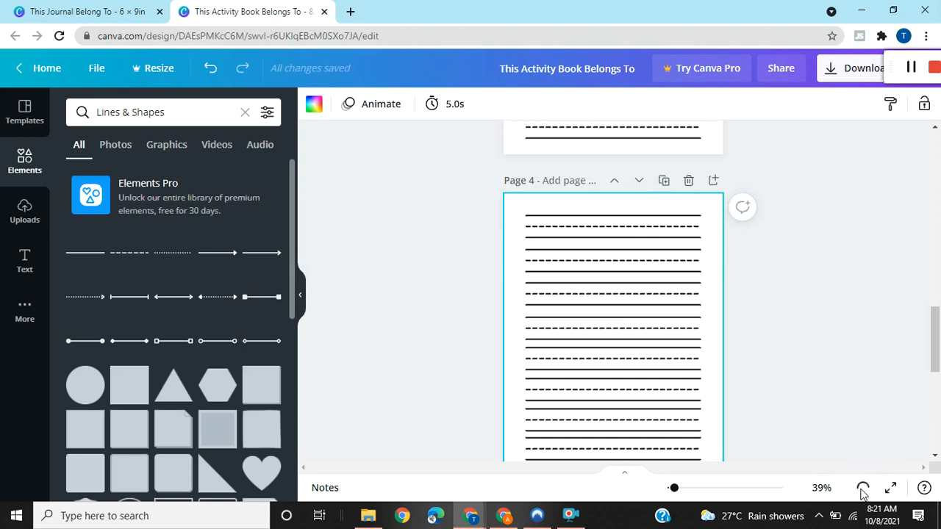
click(861, 489)
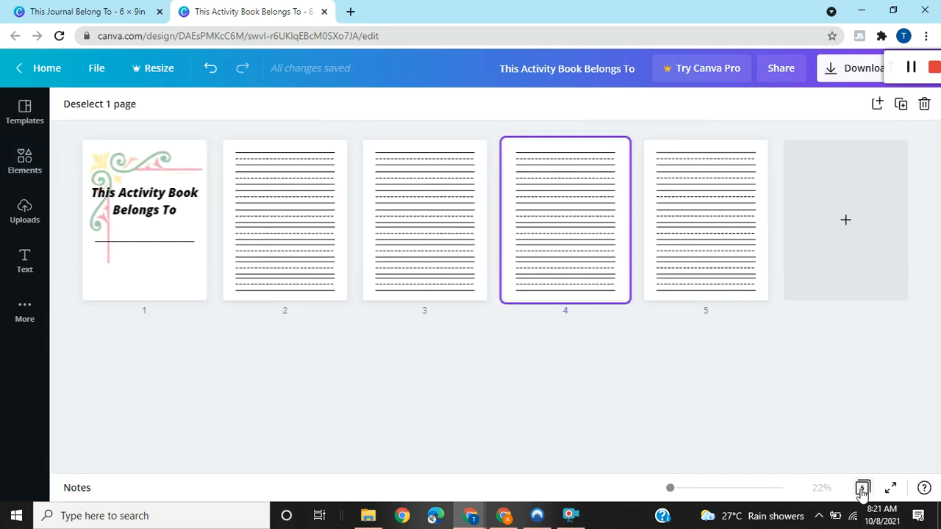
mouse_move(717, 255)
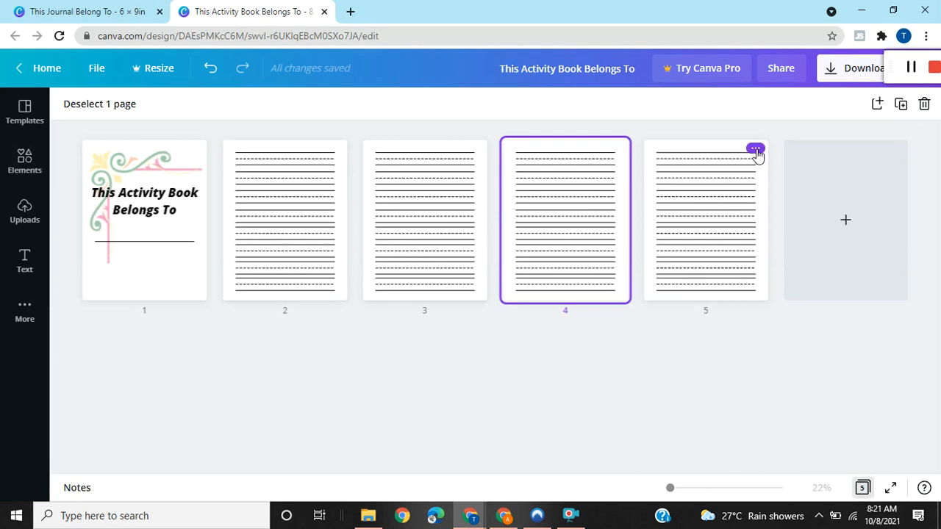
click(756, 150)
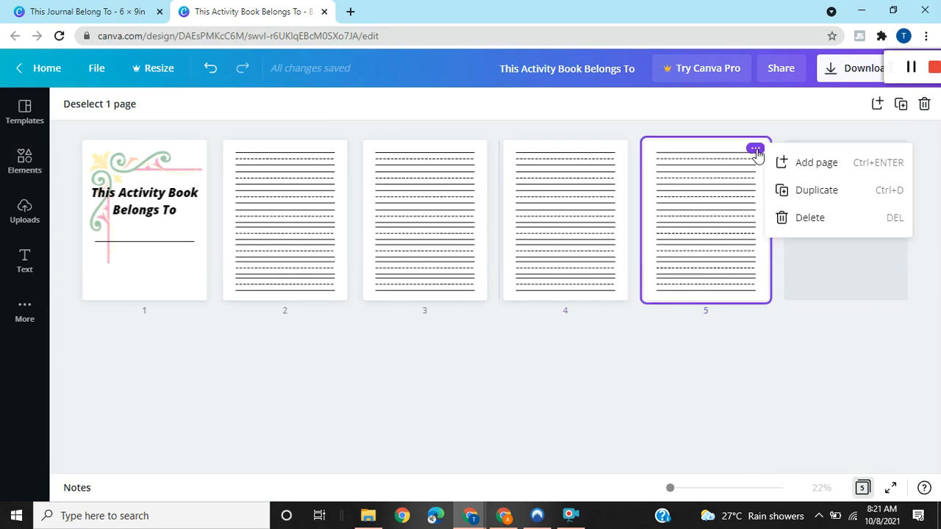
click(790, 192)
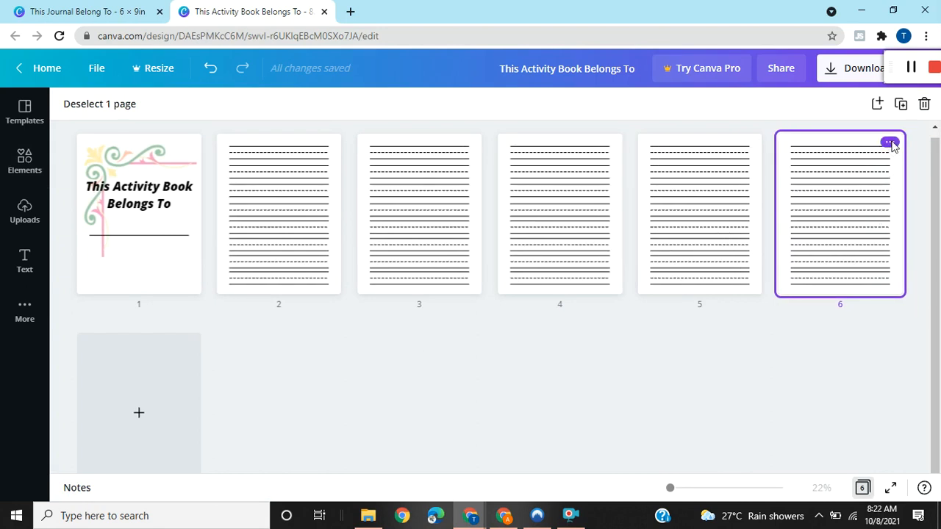
click(890, 143)
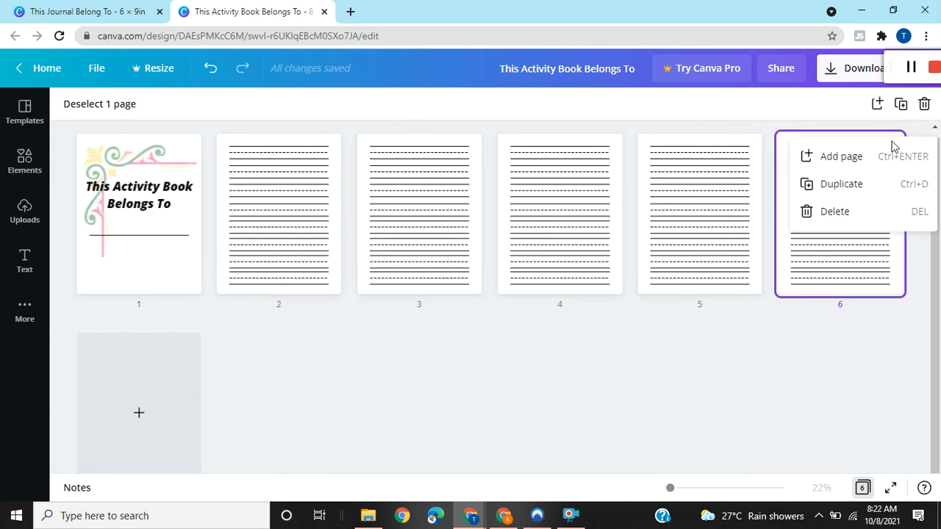
click(737, 354)
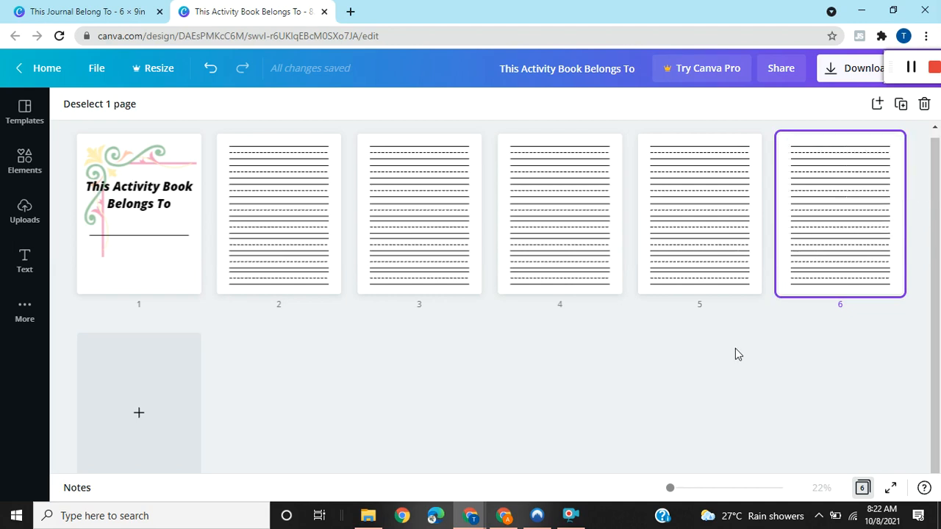
Add a blank page 7 and paste onto it all the handwriting lines copied from page 6.
click(138, 433)
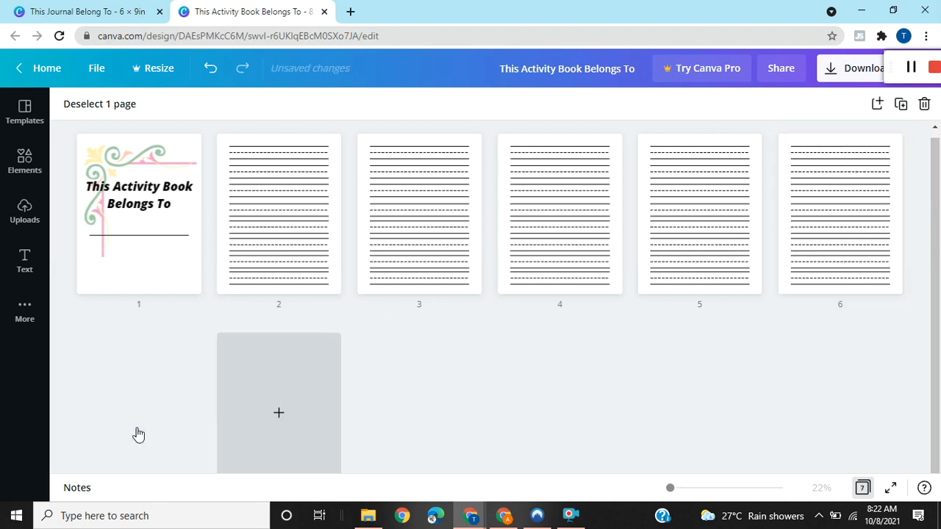
click(862, 488)
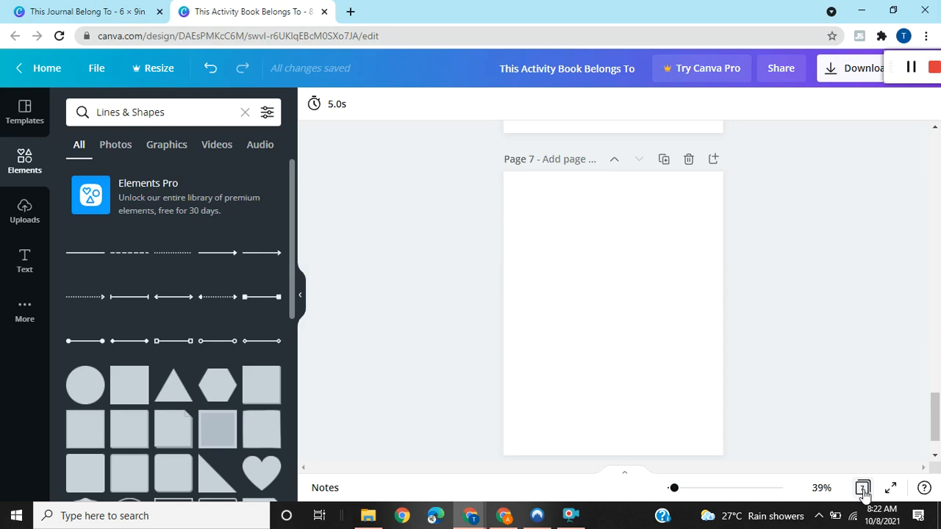
drag(937, 426, 935, 382)
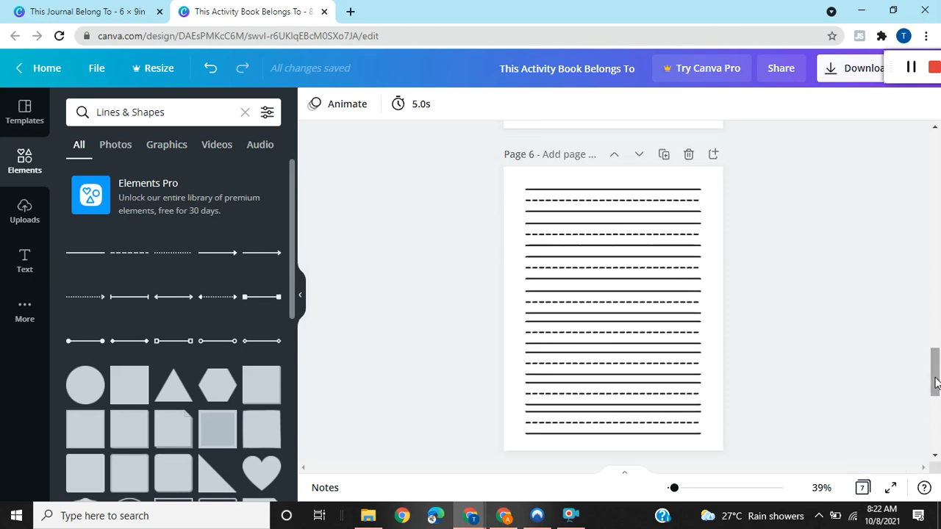
click(522, 187)
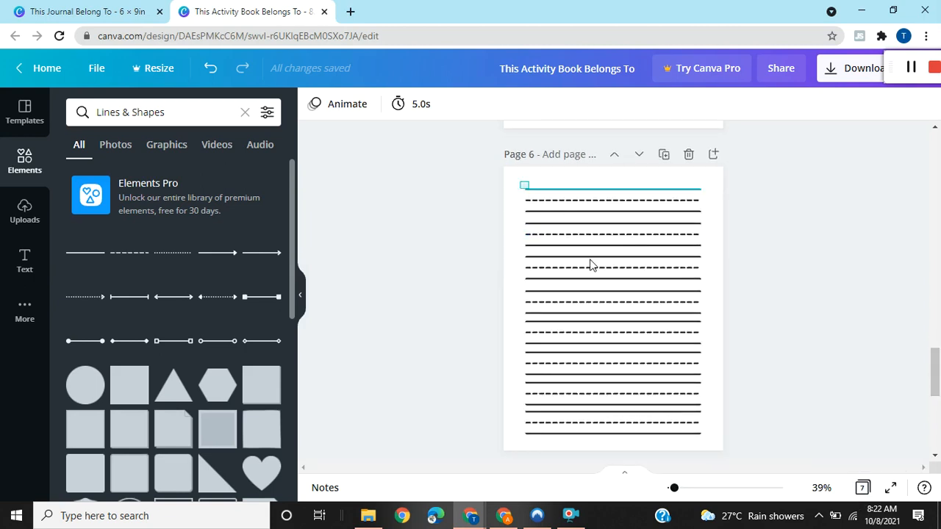
drag(592, 265, 702, 436)
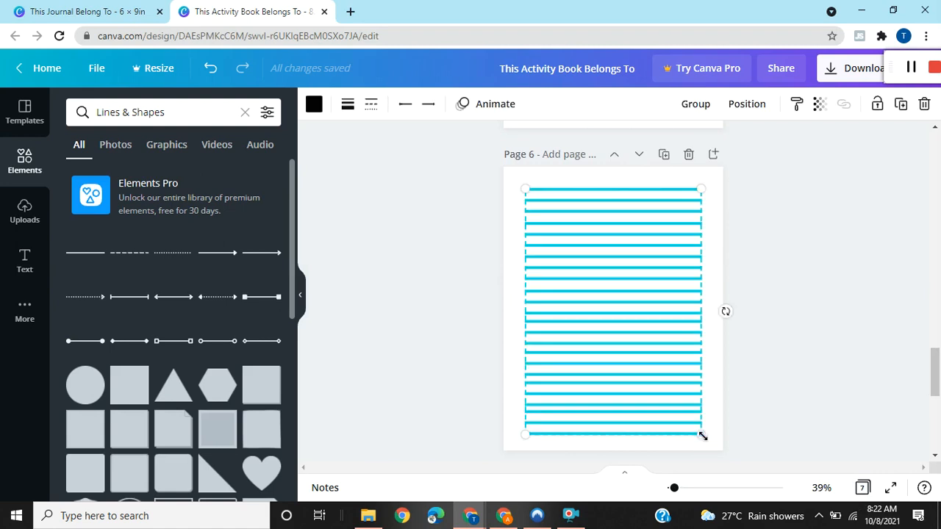
drag(936, 379, 937, 424)
click(650, 268)
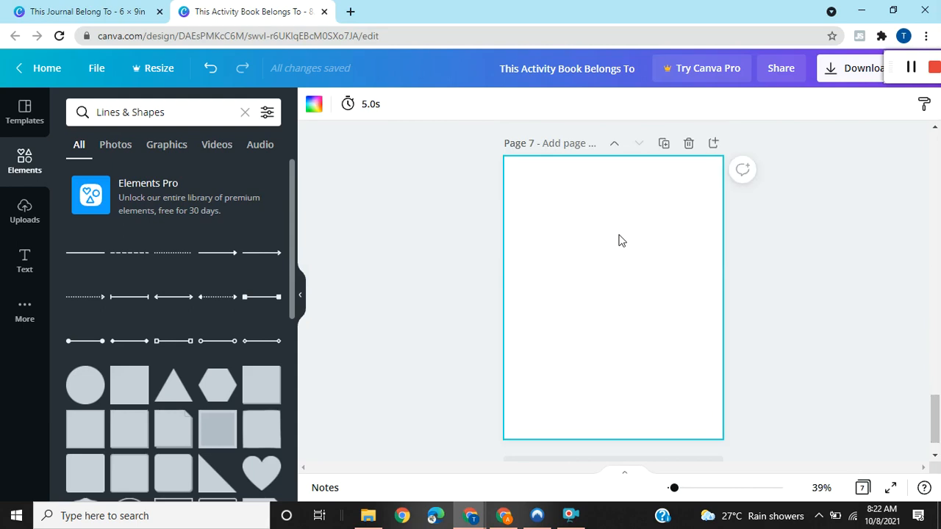
key(ctrl+v)
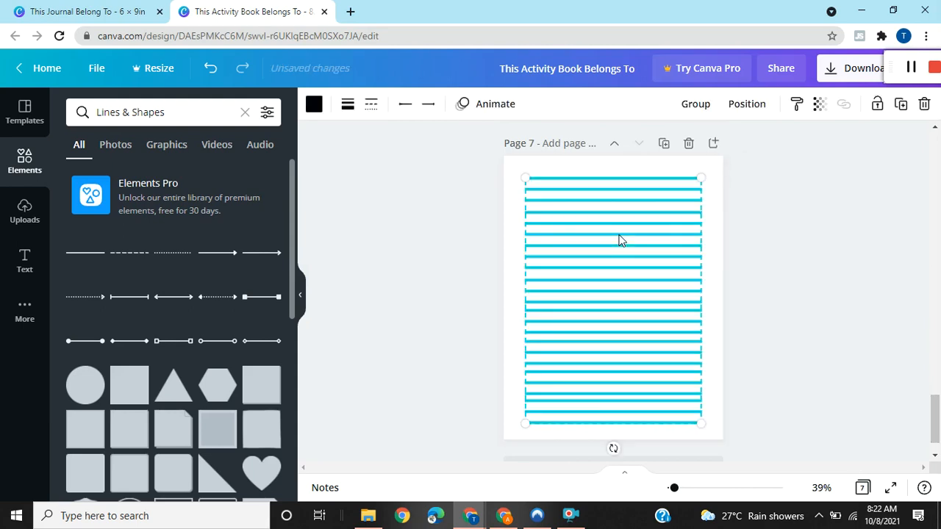
click(784, 249)
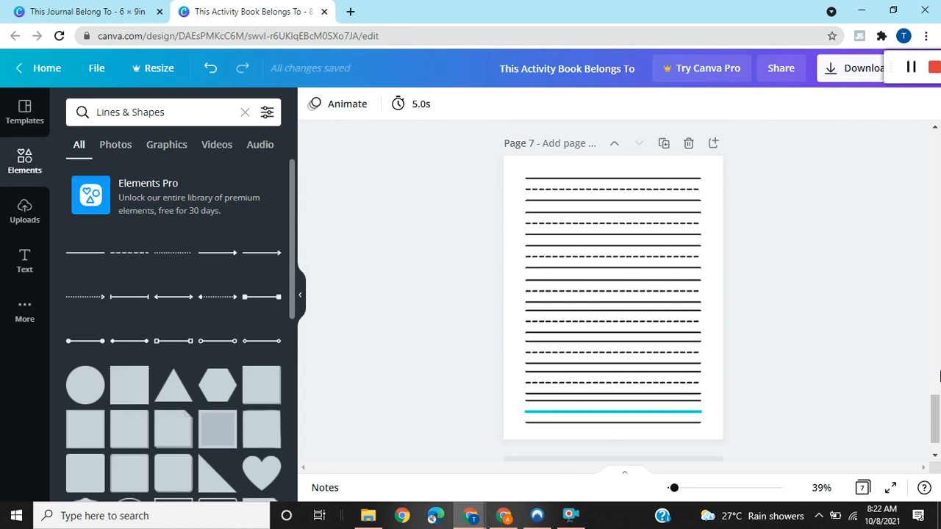
Add page 8 with the copied handwriting lines, deleting every row below the top three.
click(713, 143)
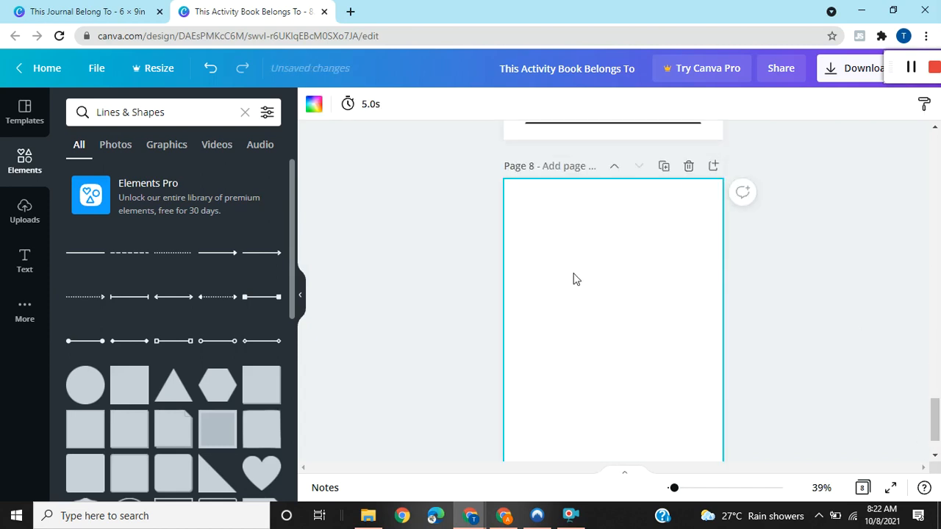
key(ctrl+v)
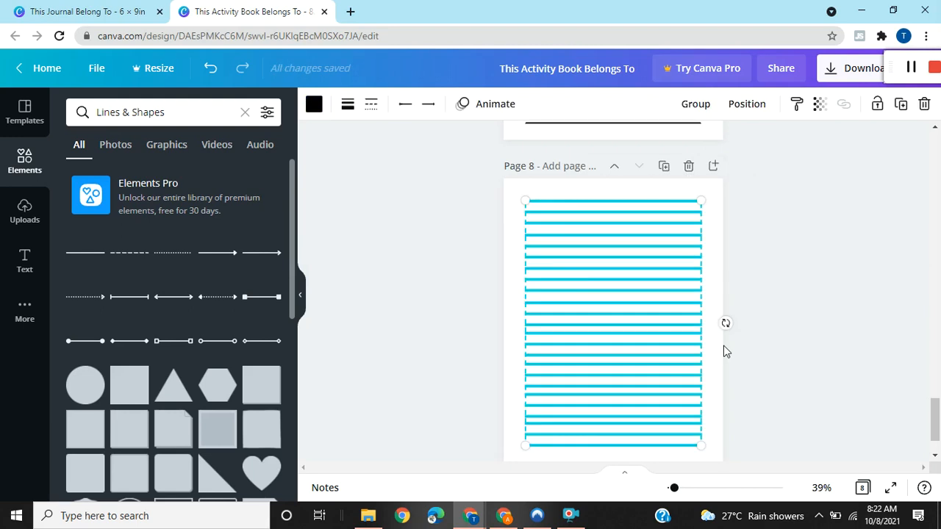
click(767, 353)
drag(707, 446, 523, 302)
key(Delete)
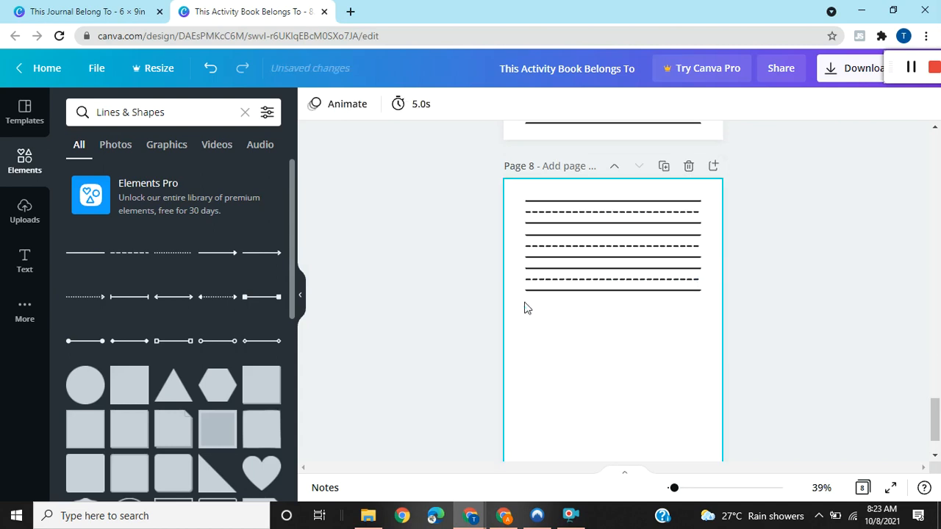
Insert a filled square below the three rows on page 8 and stretch it to the full width of the lines.
click(133, 386)
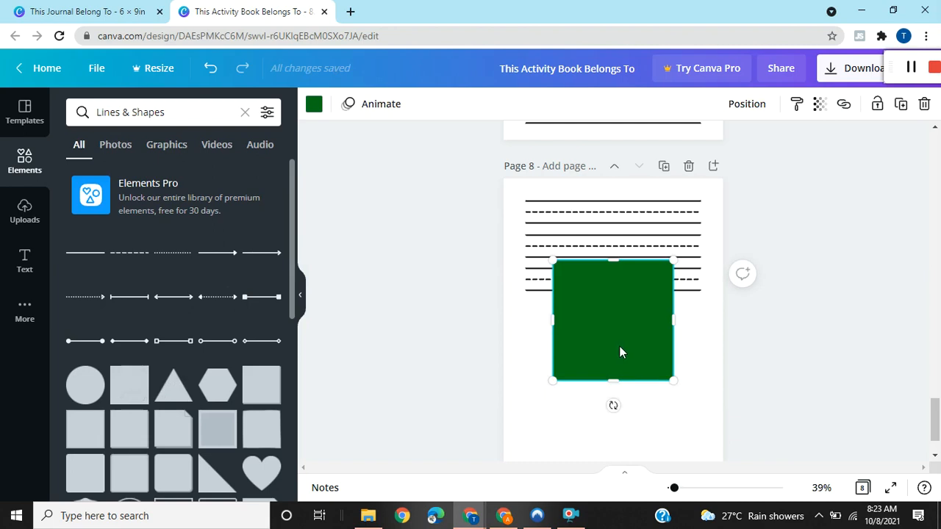
drag(623, 399, 597, 387)
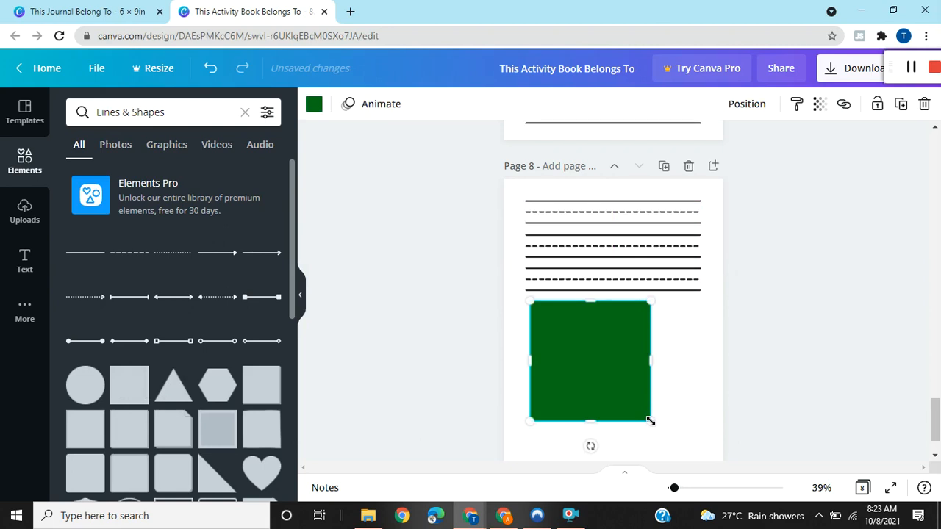
drag(709, 438, 684, 433)
drag(675, 373, 705, 369)
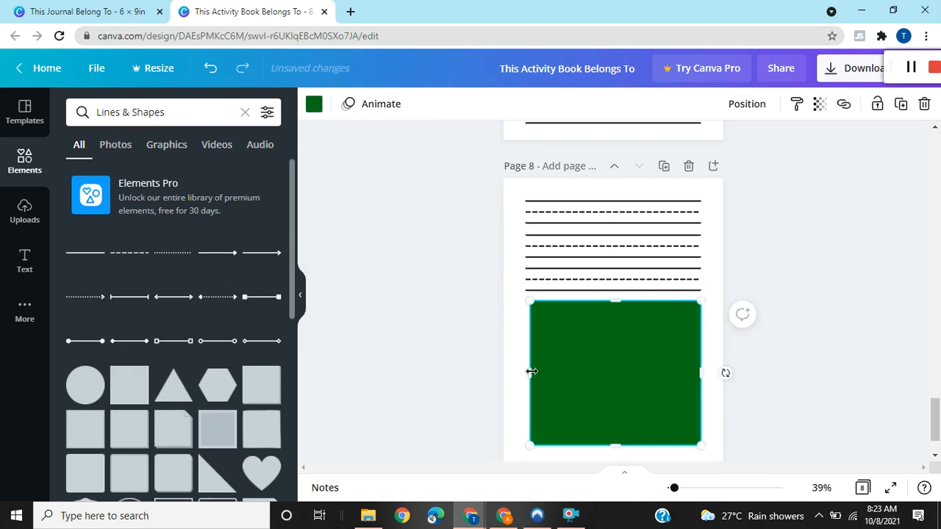
drag(527, 372, 523, 372)
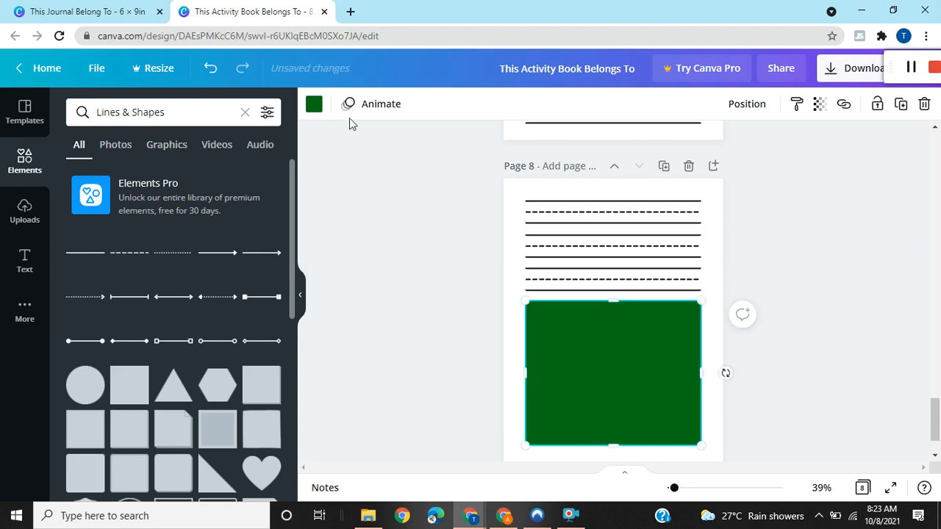
Try black and then white as the fill colour of the rectangle on page 8.
click(314, 105)
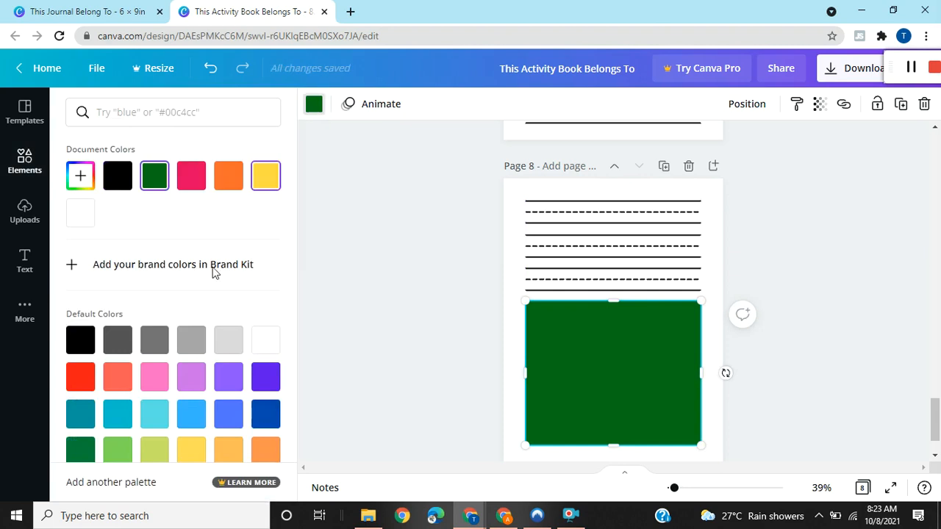
click(81, 345)
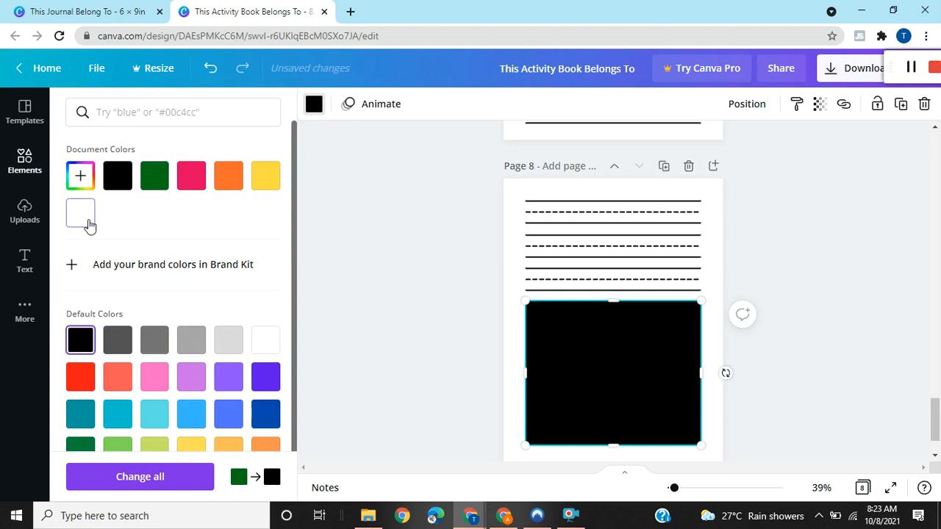
click(83, 215)
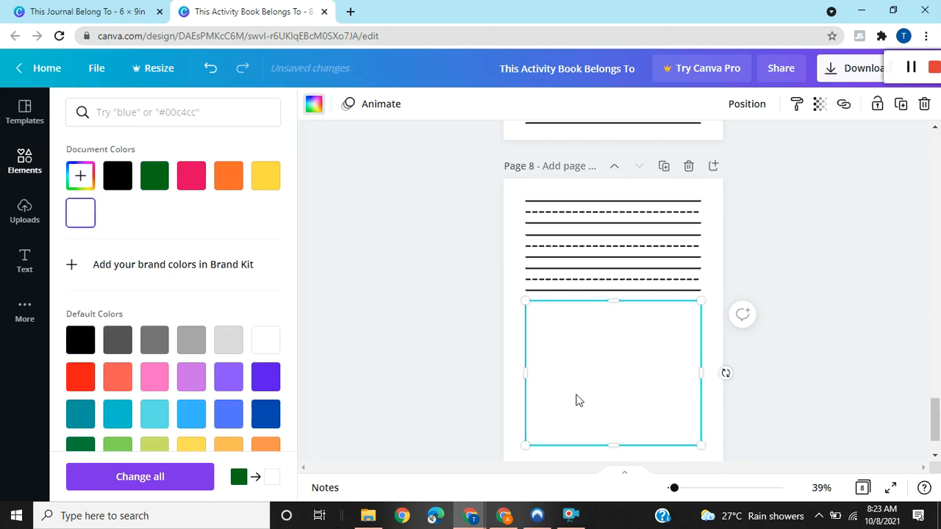
click(799, 409)
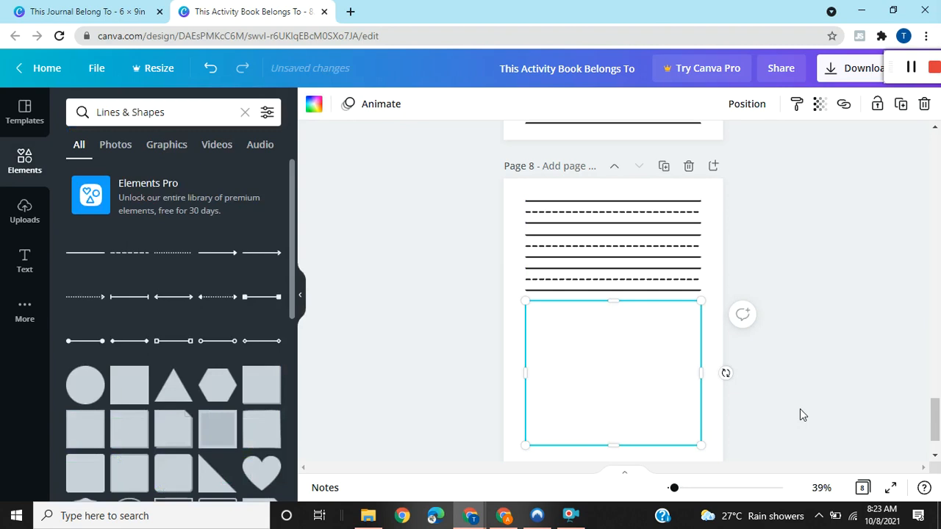
click(821, 360)
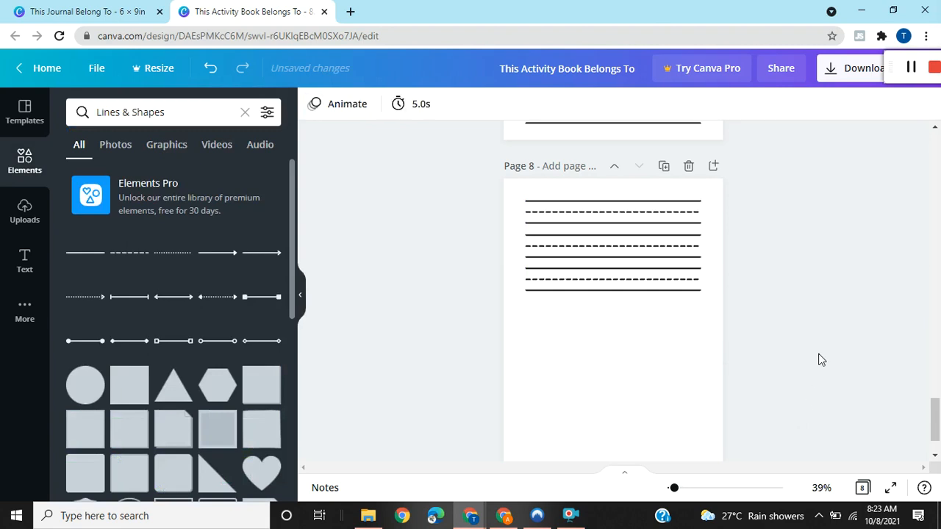
Delete the white rectangle below the handwriting rows on page 8.
click(636, 362)
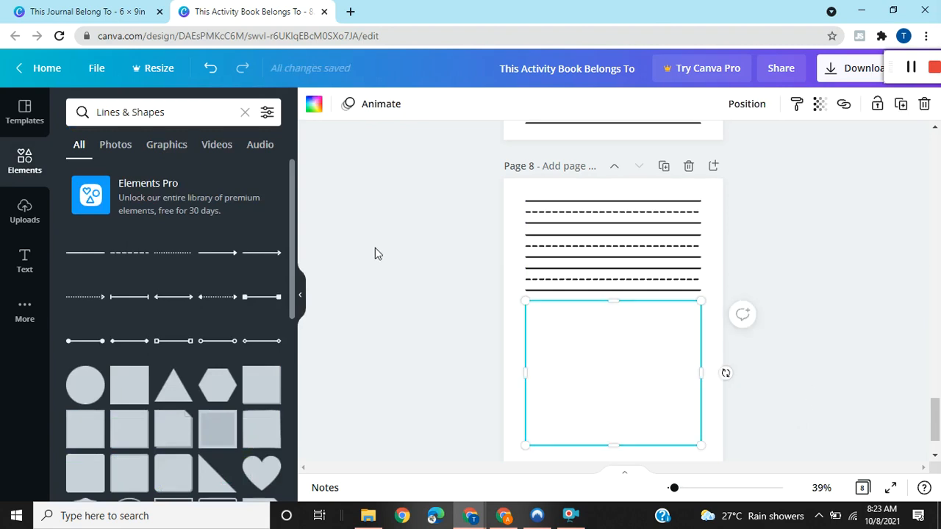
drag(293, 246, 292, 273)
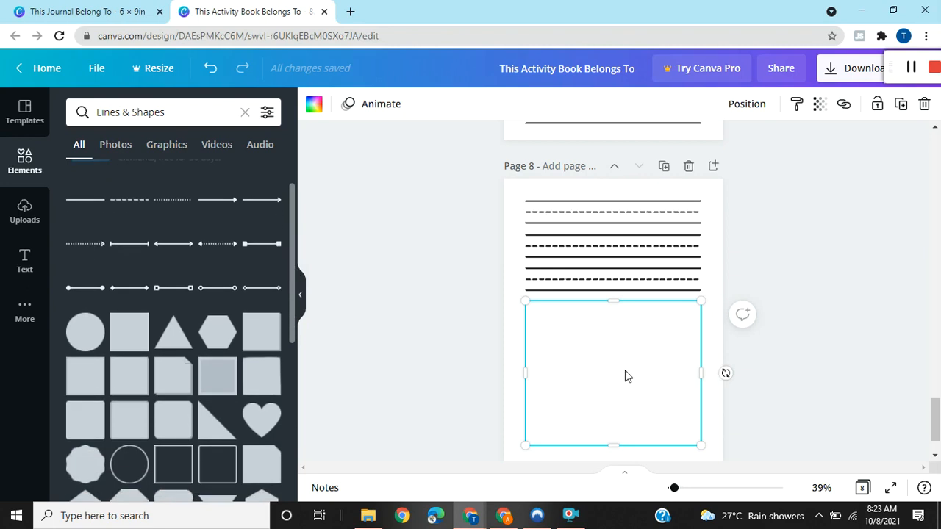
key(Delete)
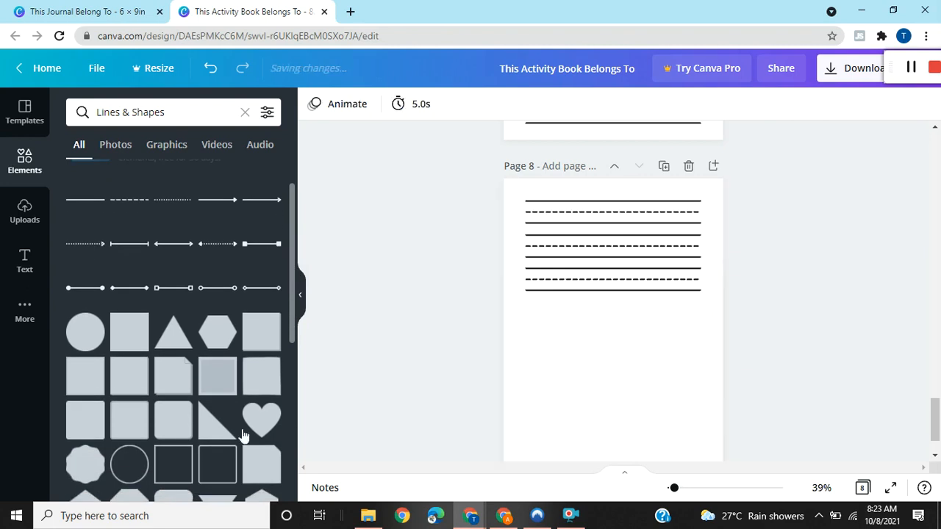
Insert an outlined square below the three rows on page 8, widen it to the lines' full width and extend it downwards.
click(167, 467)
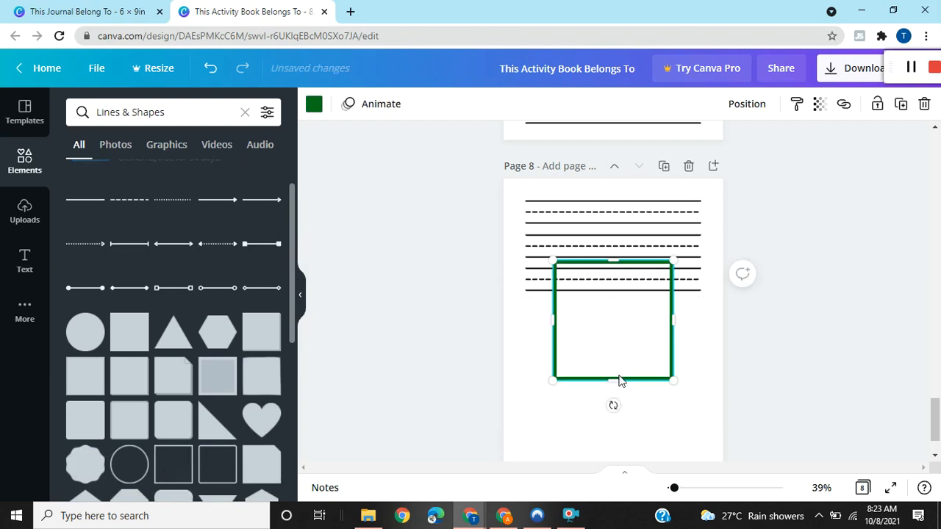
mouse_move(616, 382)
mouse_down()
mouse_move(613, 392)
mouse_move(626, 387)
mouse_up()
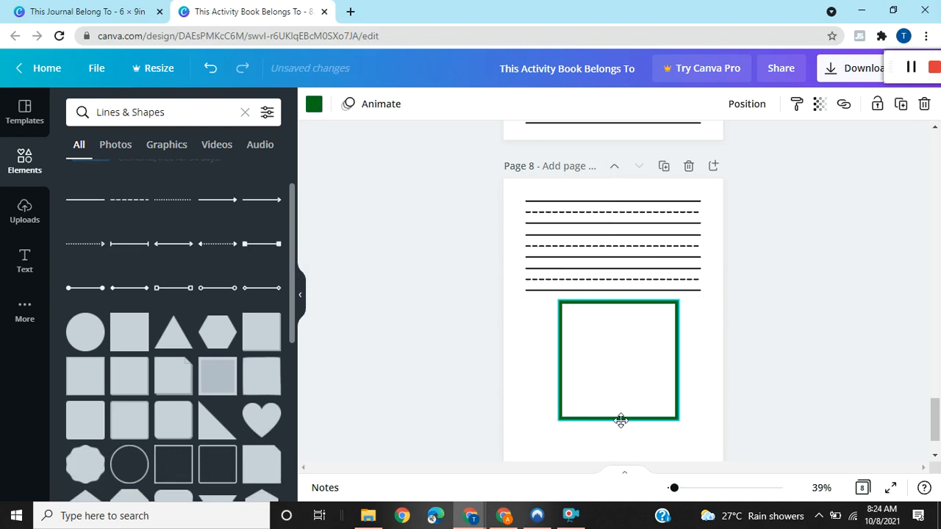
click(676, 358)
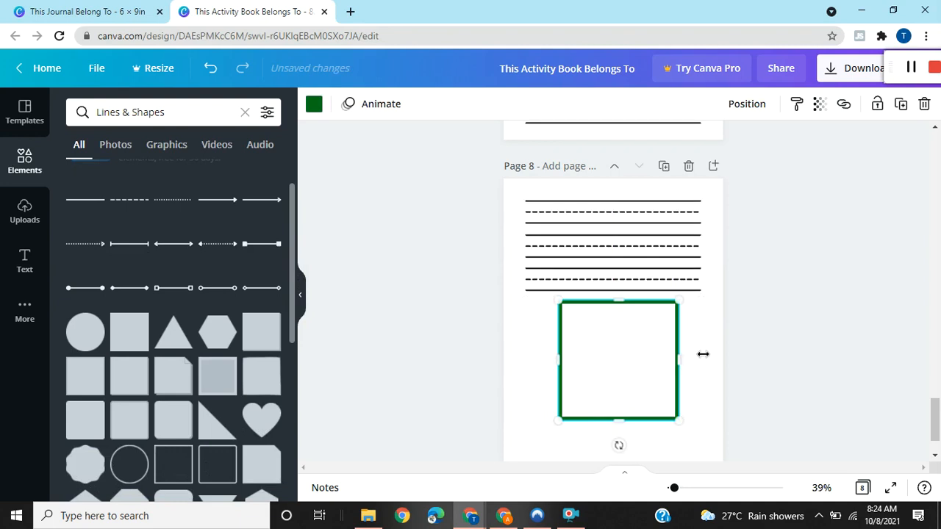
drag(705, 354, 690, 354)
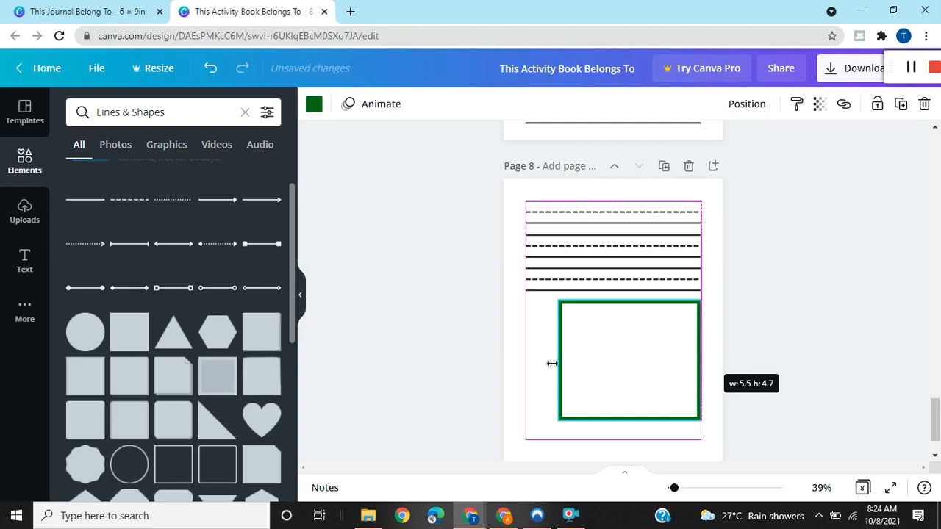
mouse_move(528, 357)
mouse_down()
mouse_move(516, 361)
mouse_move(529, 360)
mouse_up()
drag(588, 392, 588, 393)
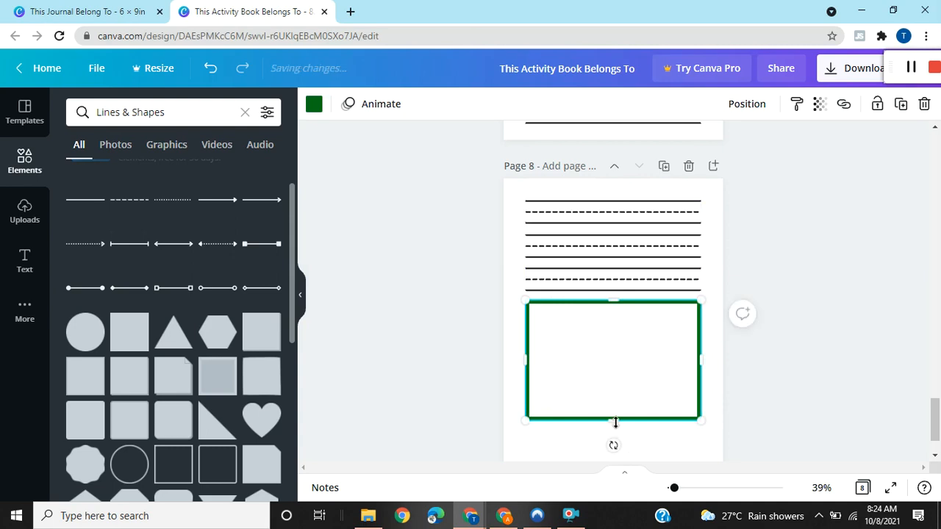
drag(615, 435, 616, 443)
click(802, 279)
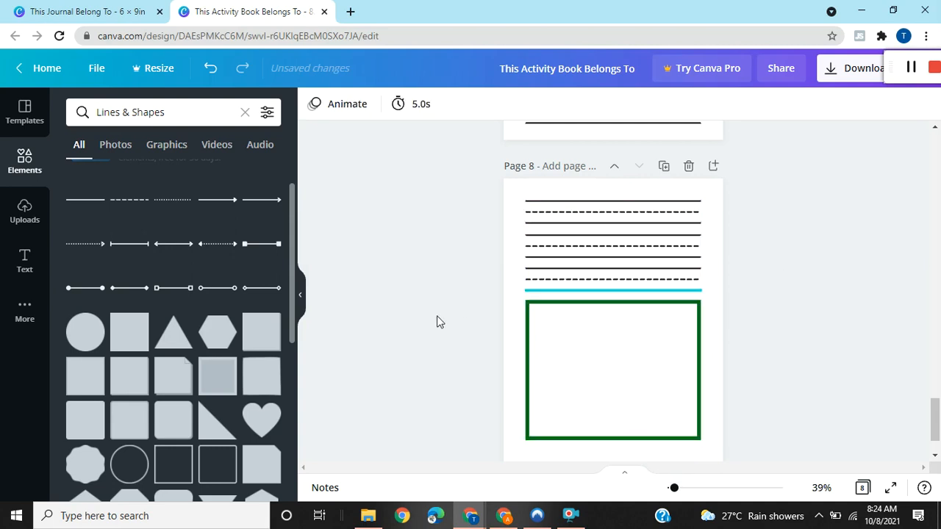
Change the outline colour of the drawing box on page 8 to black.
click(604, 358)
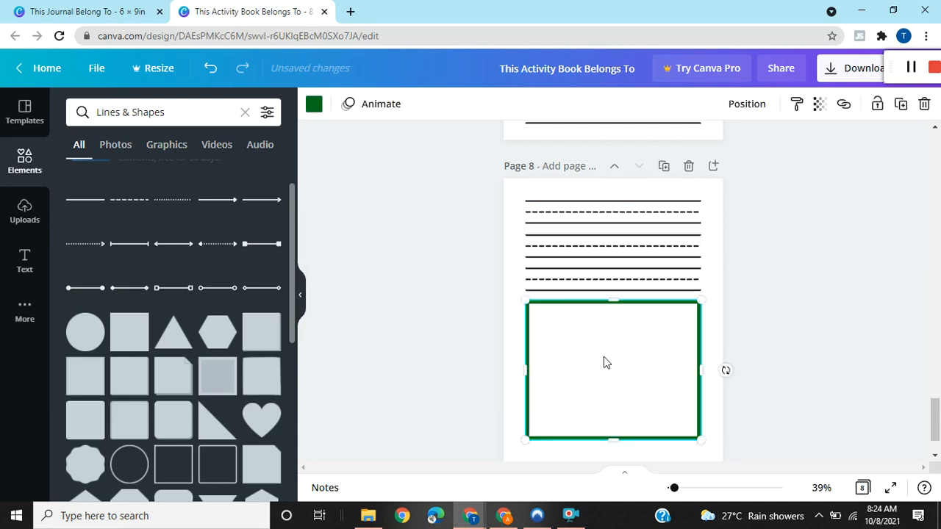
click(314, 105)
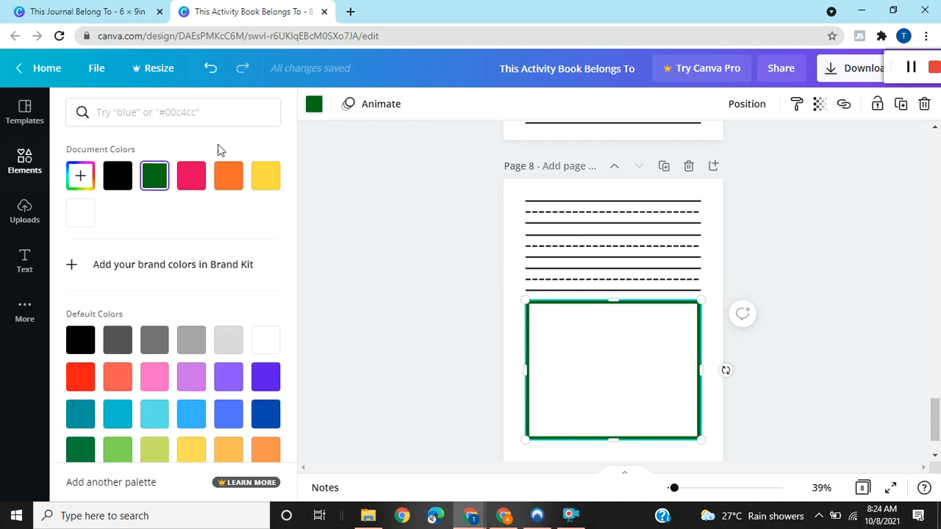
click(119, 175)
click(849, 338)
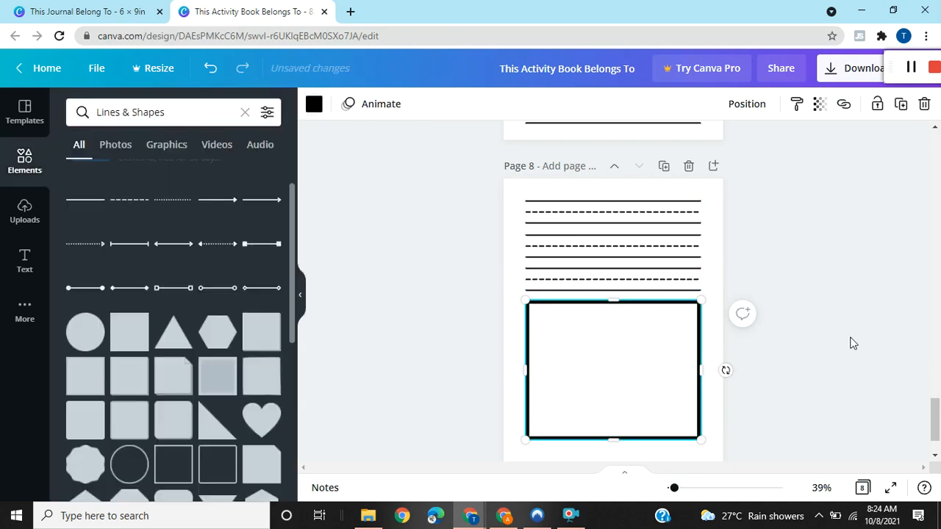
click(765, 351)
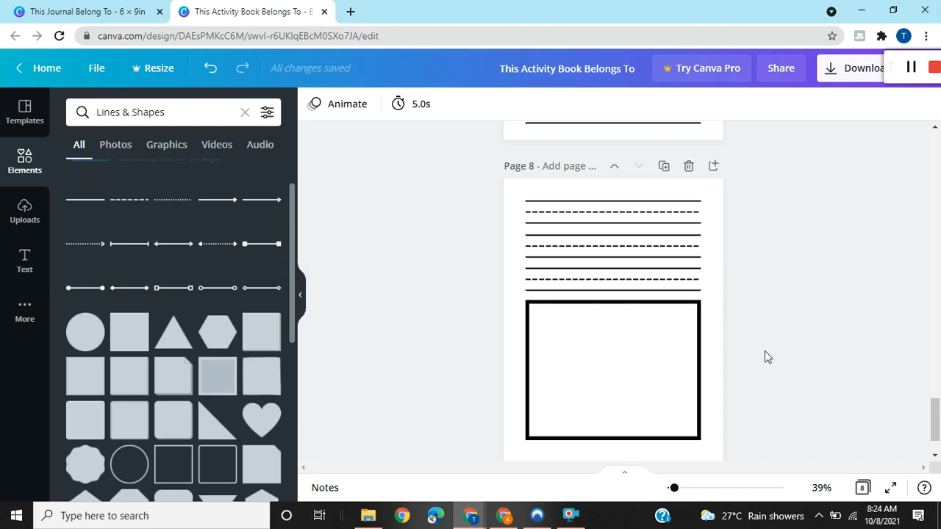
Show all pages of the activity book in grid view.
scroll(935, 410, up, 4)
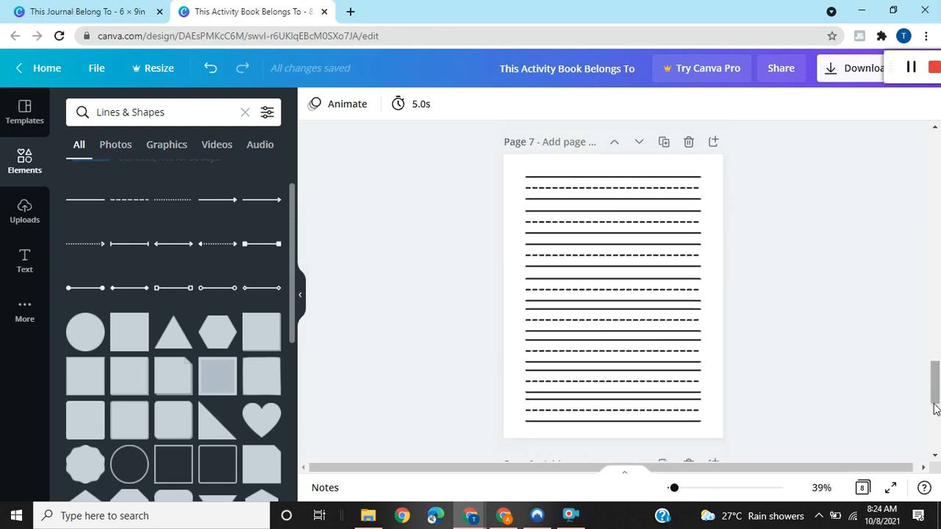
click(865, 494)
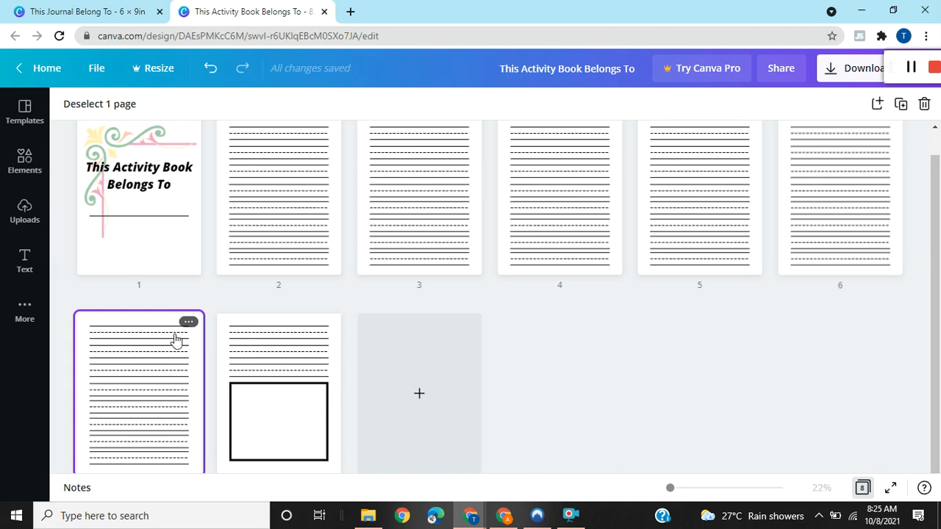
Duplicate the lined page 7 and remove the copy again.
click(189, 324)
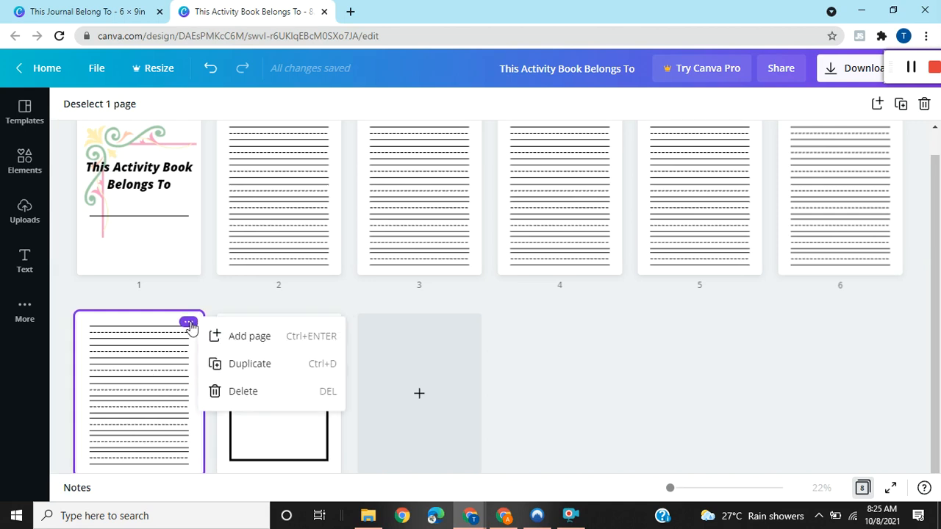
click(240, 365)
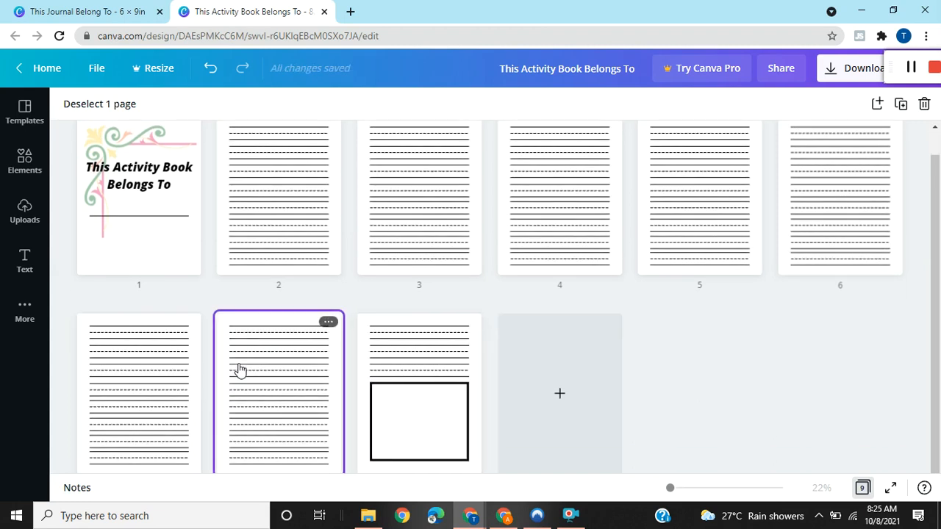
key(Delete)
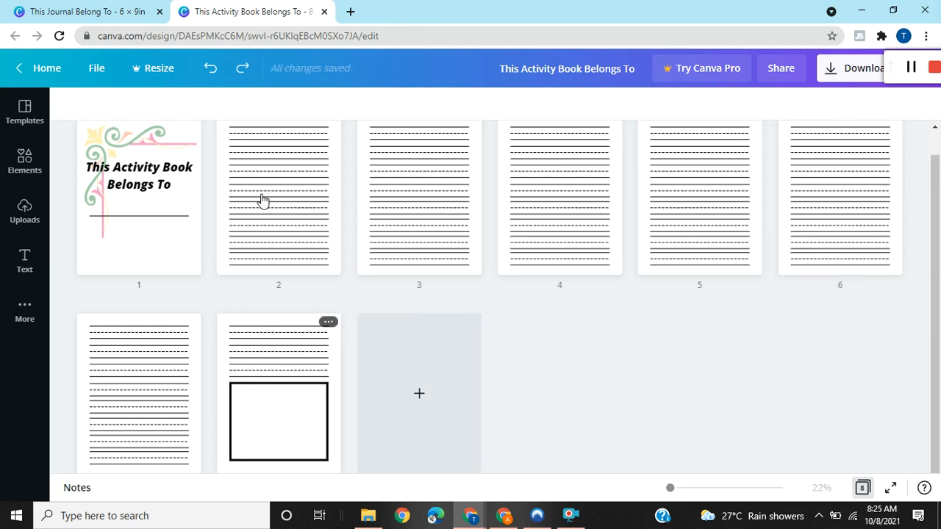
Duplicate page 8, which combines handwriting lines with the drawing box.
drag(264, 200, 287, 394)
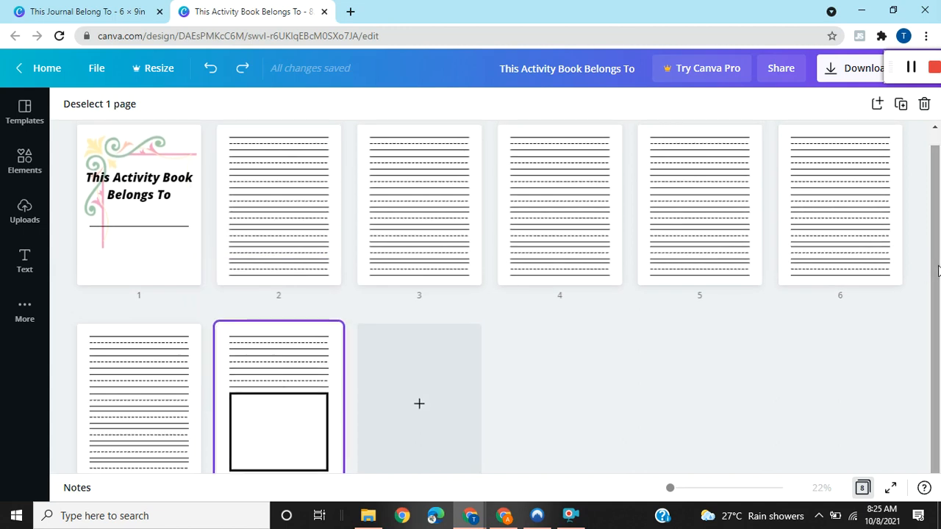
scroll(938, 289, down, 1)
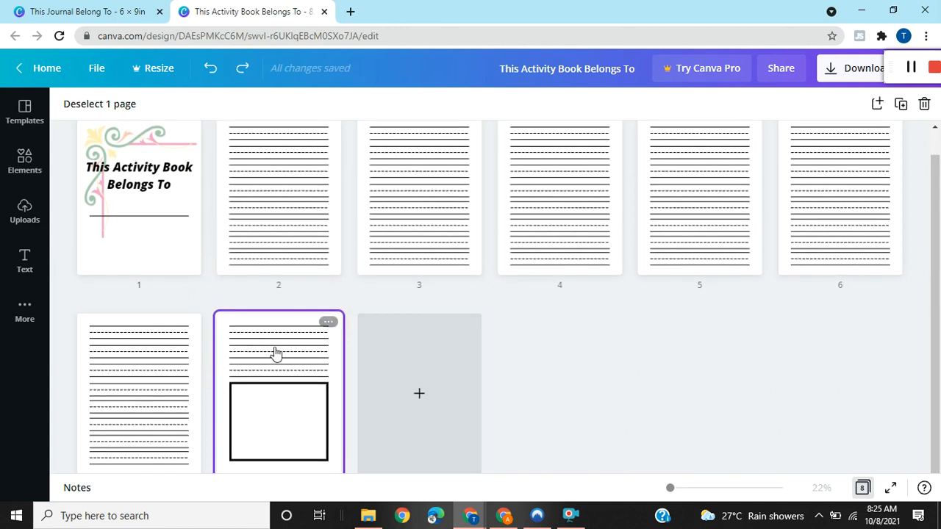
click(327, 325)
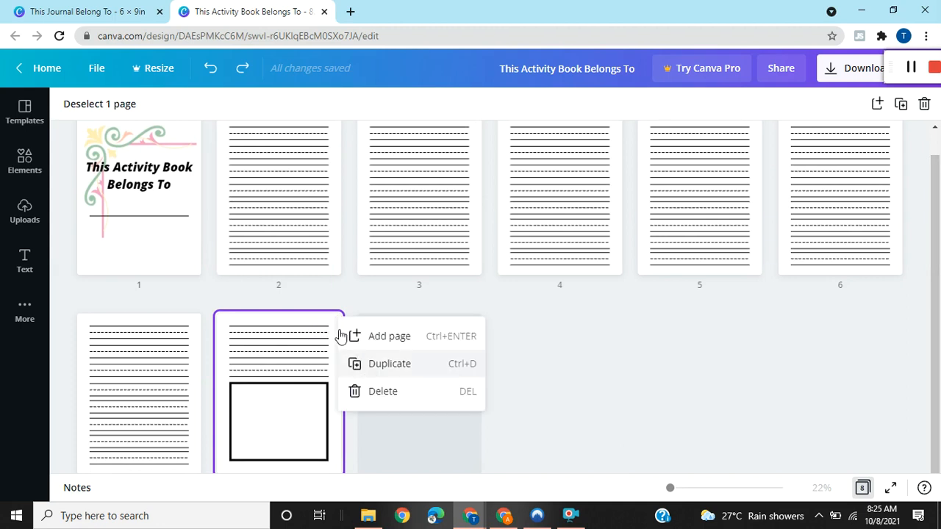
key(ctrl+d)
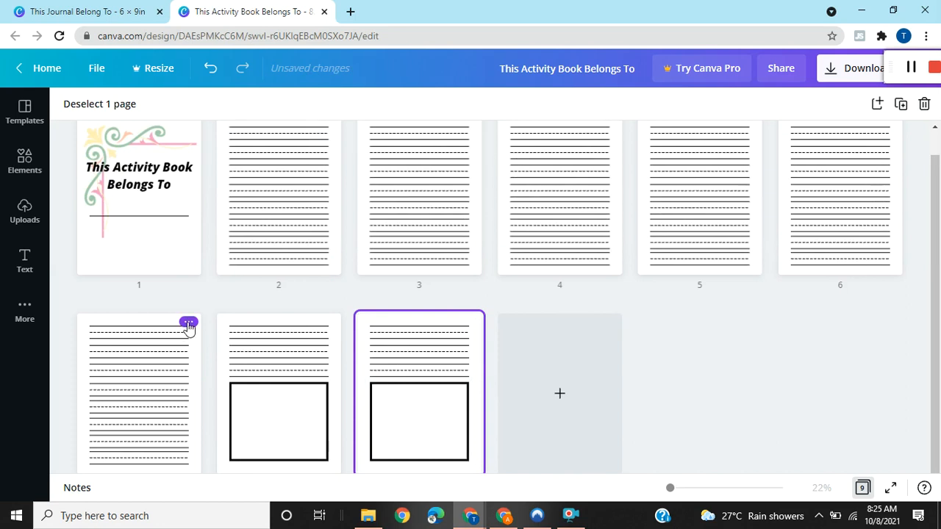
Duplicate the lined page 7 and move the copy between the two drawing-box pages as page 9.
click(188, 325)
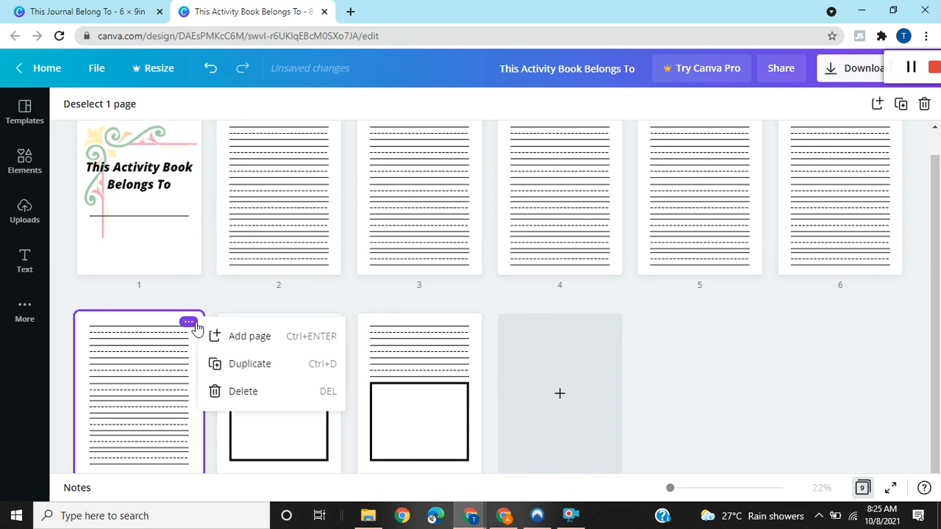
click(239, 365)
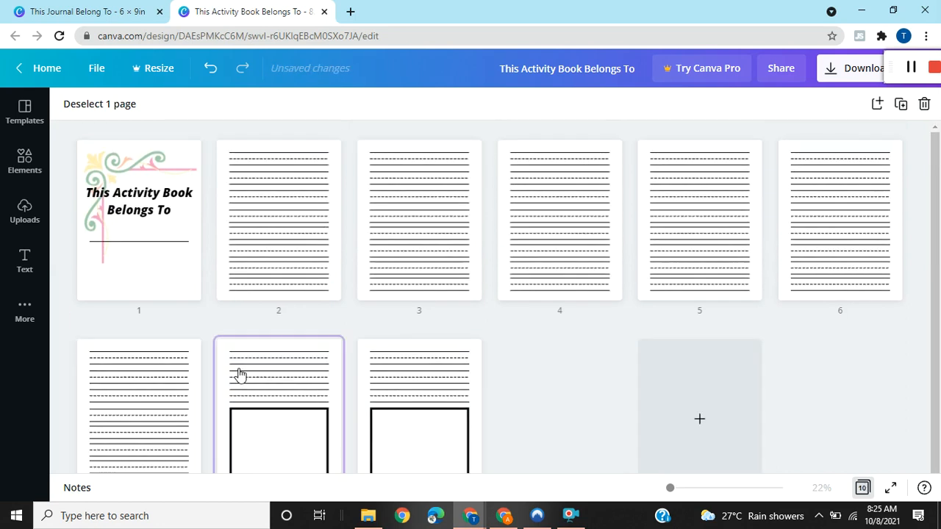
drag(275, 376, 416, 374)
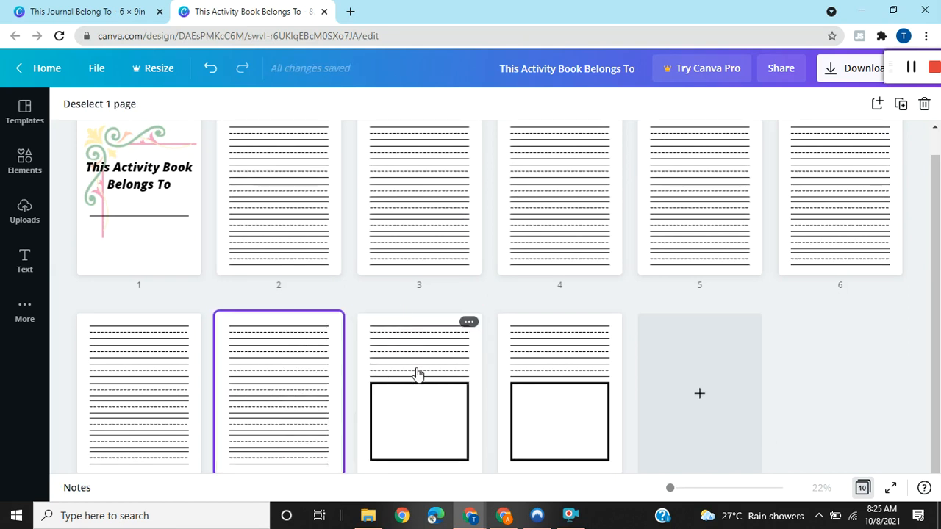
mouse_move(488, 383)
mouse_down()
mouse_move(505, 365)
mouse_move(502, 380)
mouse_up()
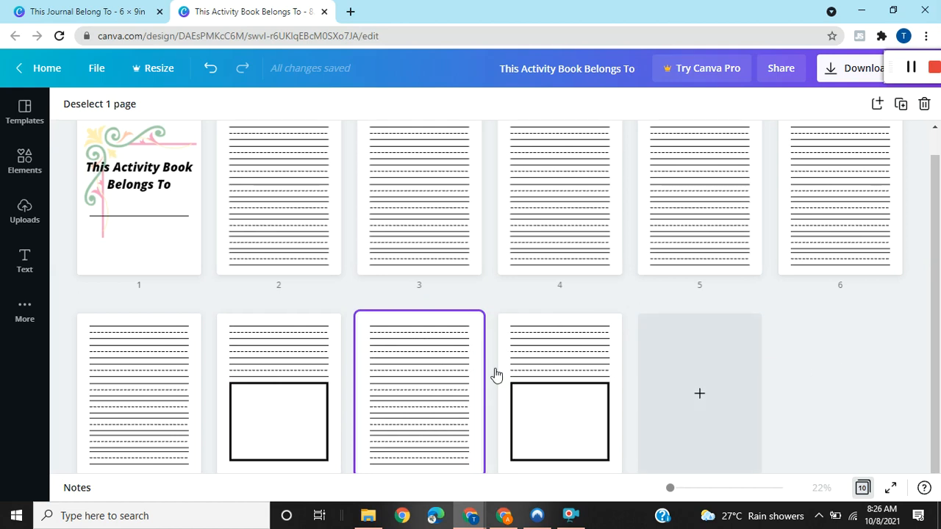
Duplicate page 10 with the handwriting lines and drawing box.
click(593, 361)
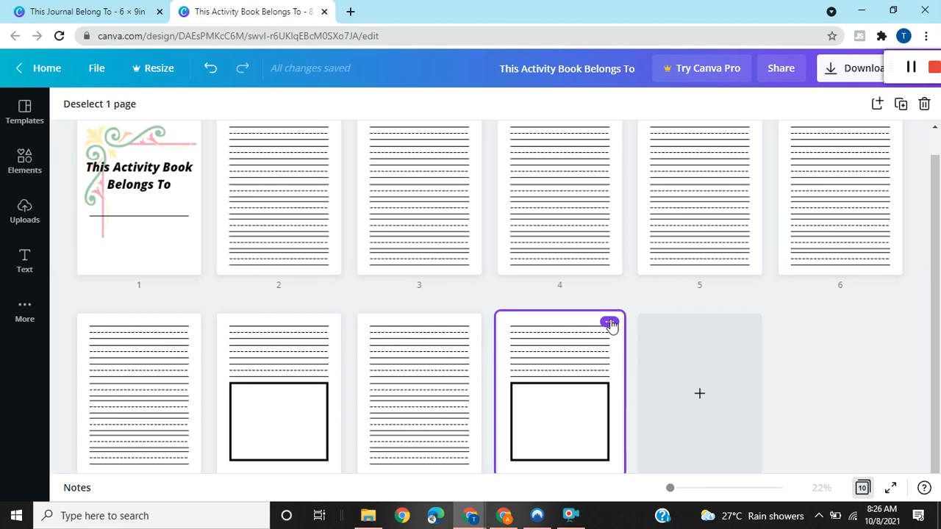
click(610, 323)
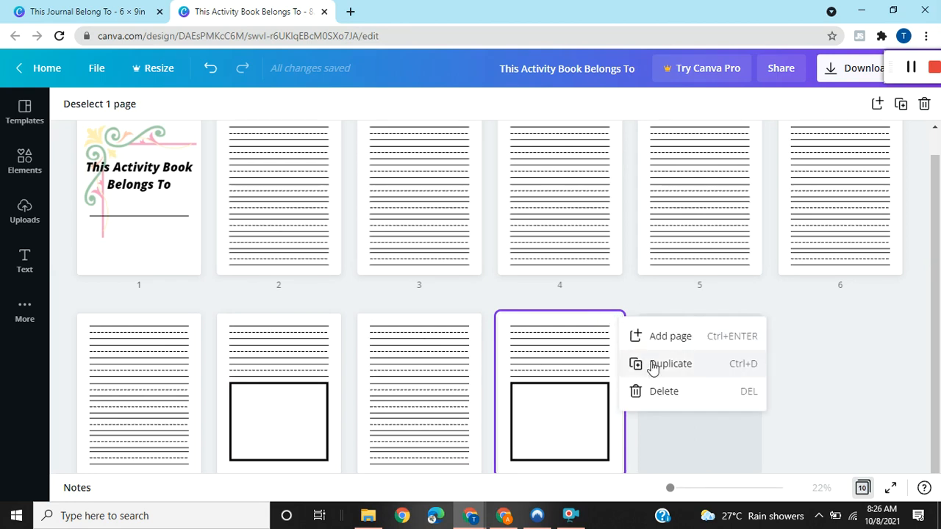
key(ctrl+d)
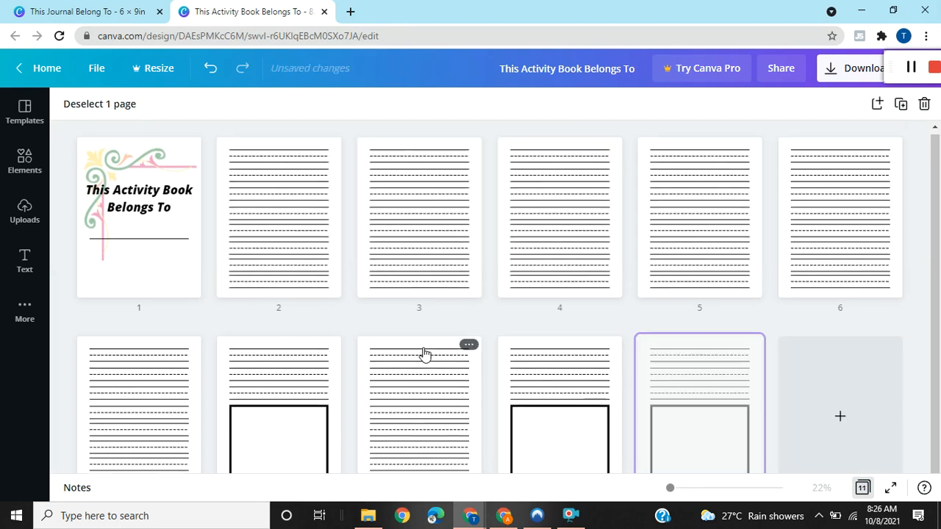
Duplicate the lined page 9 and move the copy between the last two drawing-box pages as page 11.
click(424, 353)
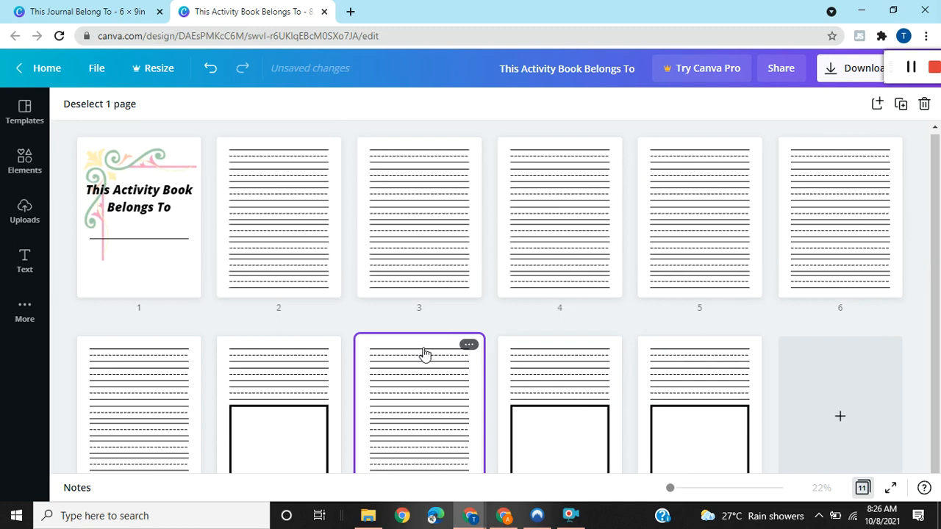
click(467, 345)
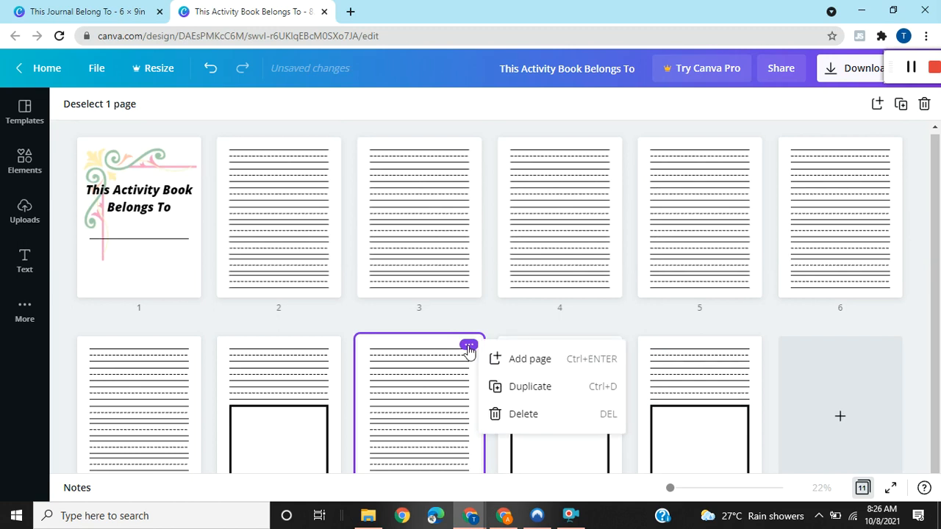
click(516, 386)
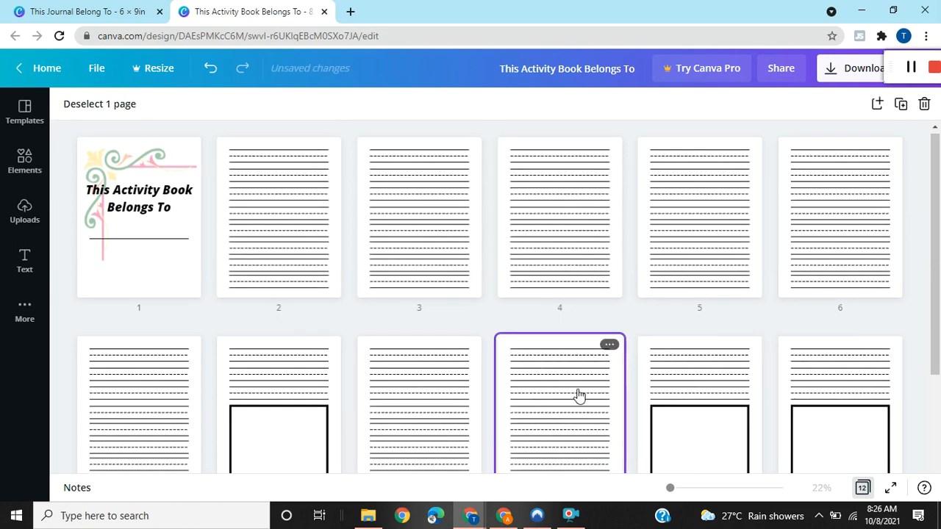
mouse_move(767, 374)
mouse_down()
mouse_move(778, 376)
mouse_move(786, 399)
mouse_move(718, 410)
mouse_up()
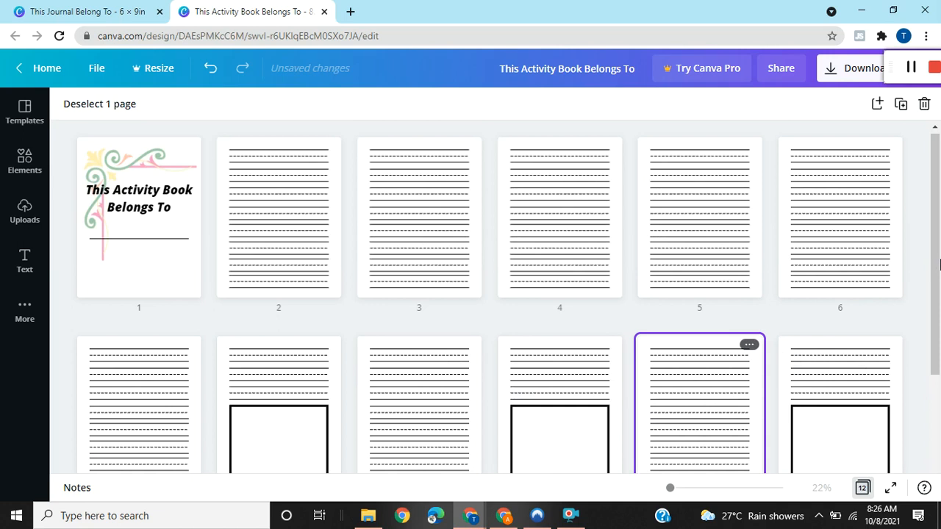
Add a blank page 13 after the drawing-box page 12.
scroll(856, 370, down, 1)
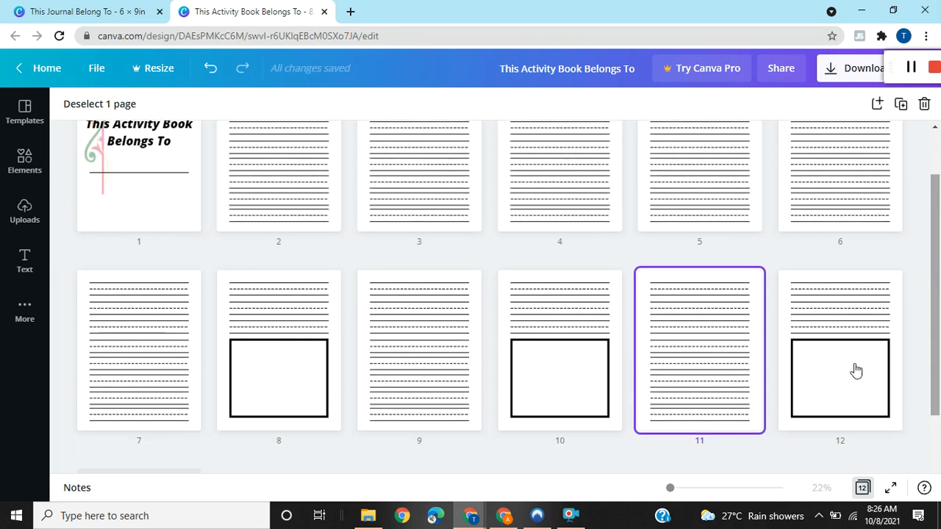
click(842, 377)
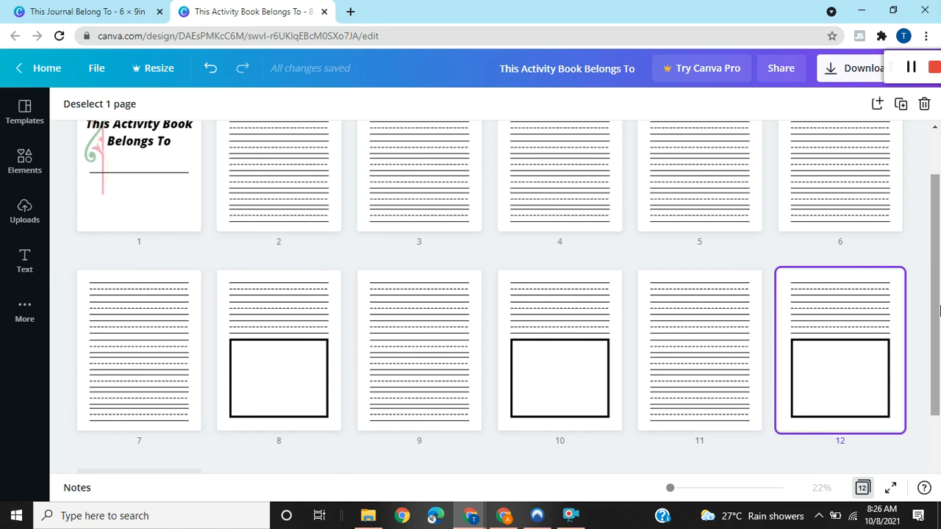
scroll(940, 311, down, 1)
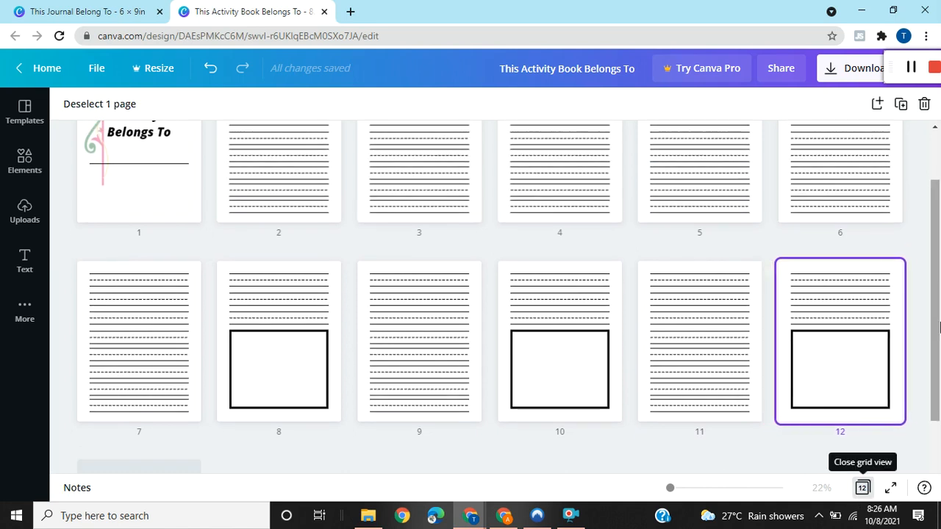
scroll(940, 317, down, 2)
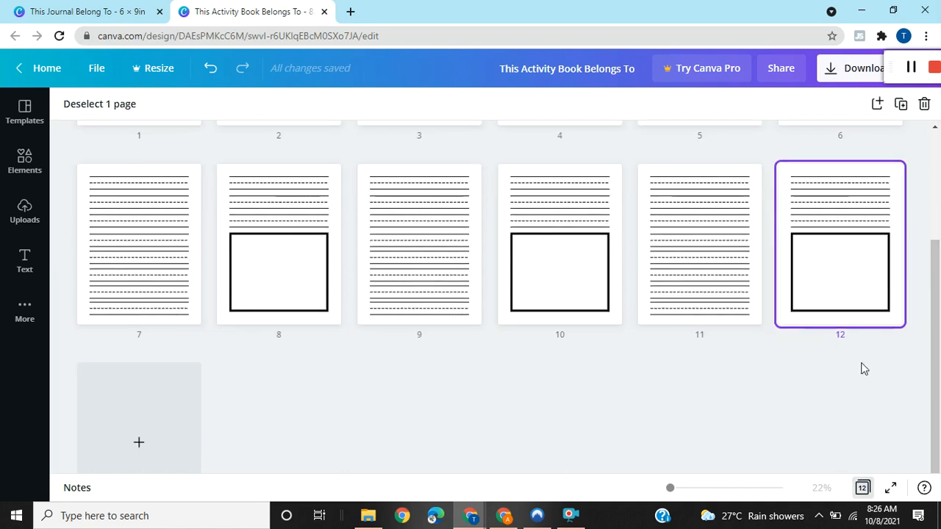
click(155, 417)
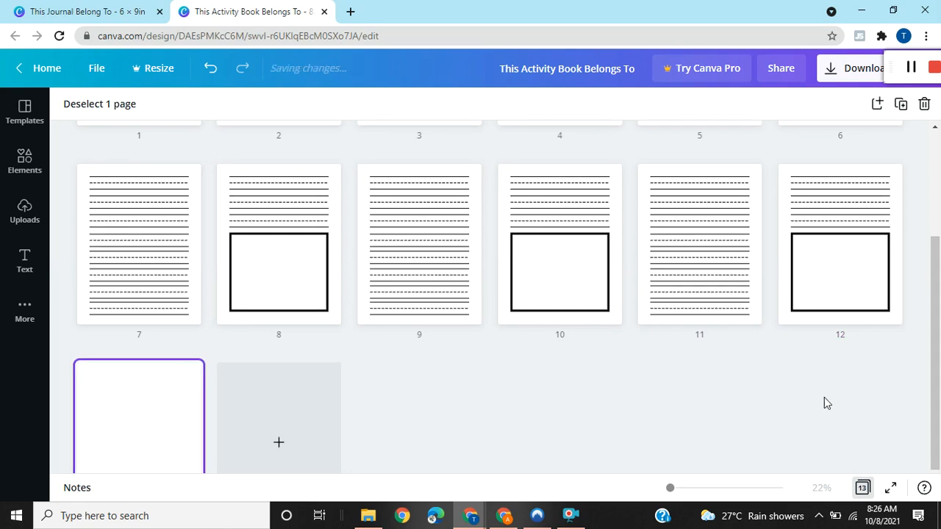
Copy all the handwriting lines from page 11 onto the blank page 13.
click(863, 488)
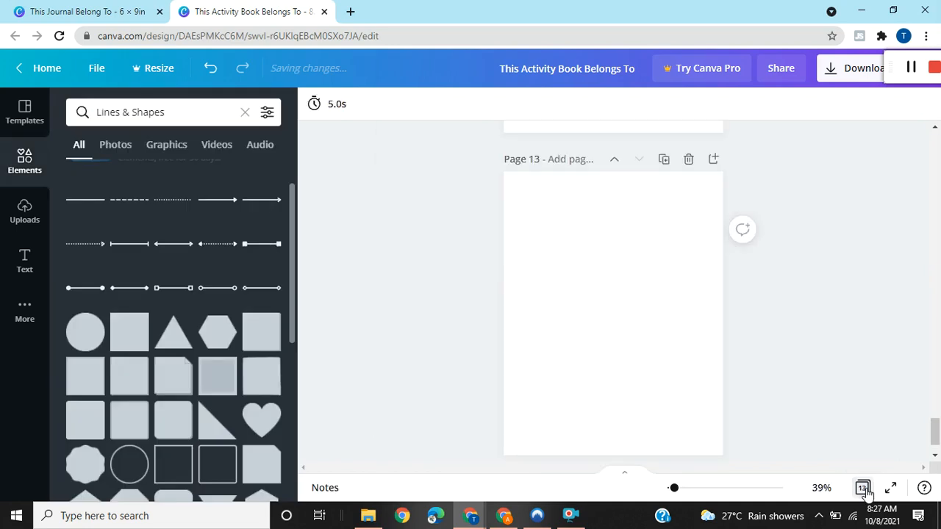
drag(936, 434, 935, 389)
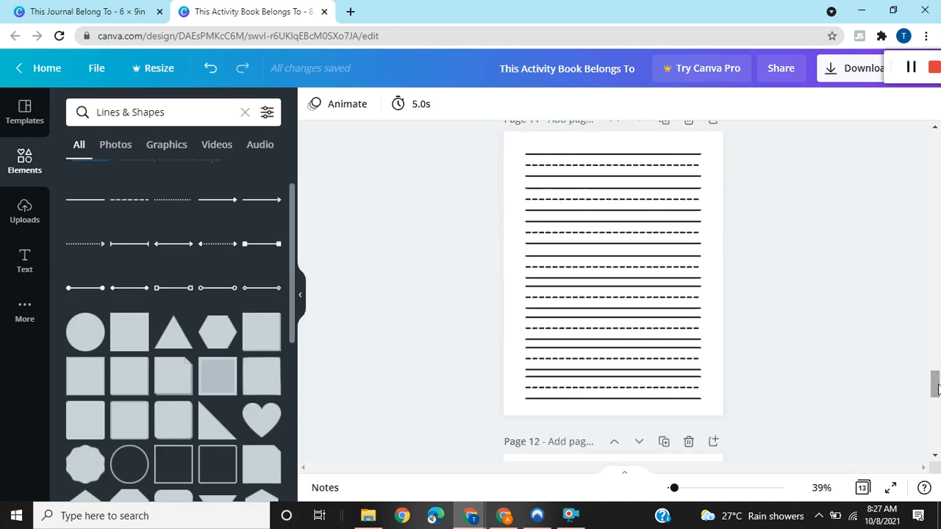
click(594, 281)
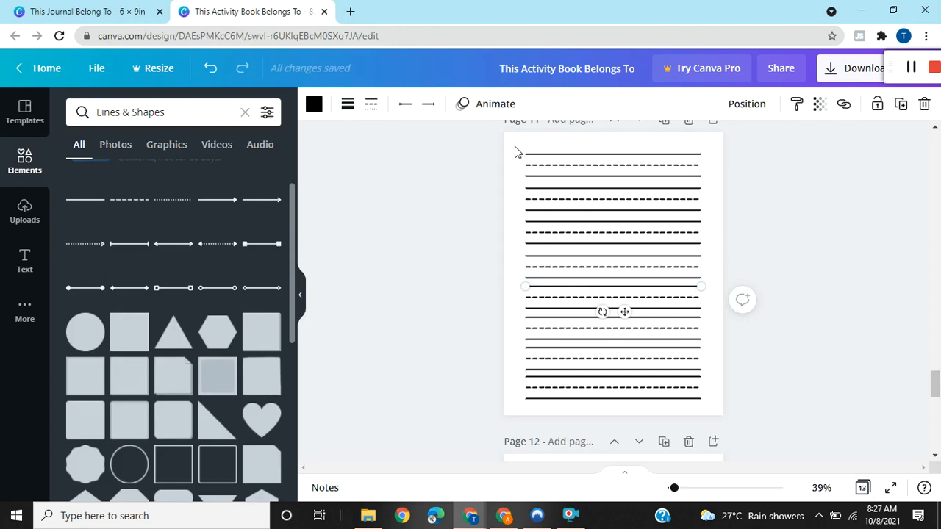
drag(519, 150, 703, 400)
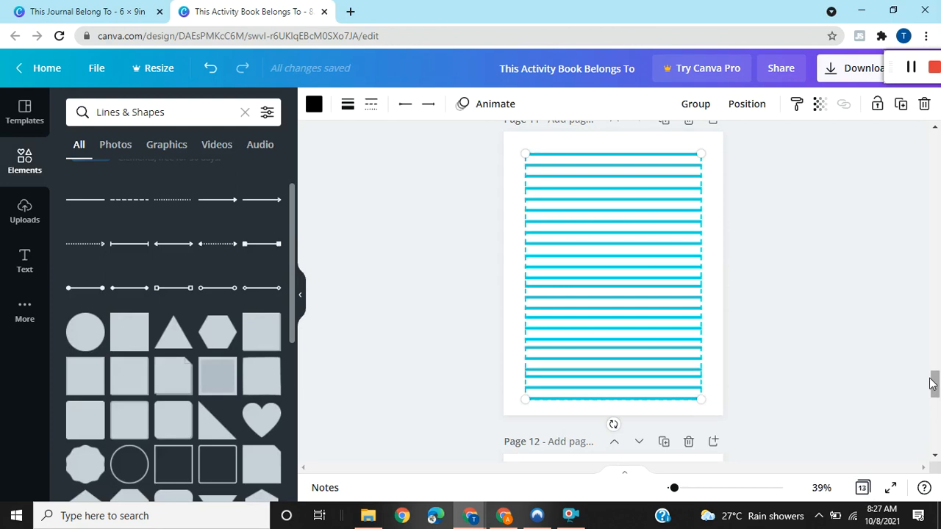
drag(936, 387, 936, 435)
click(641, 224)
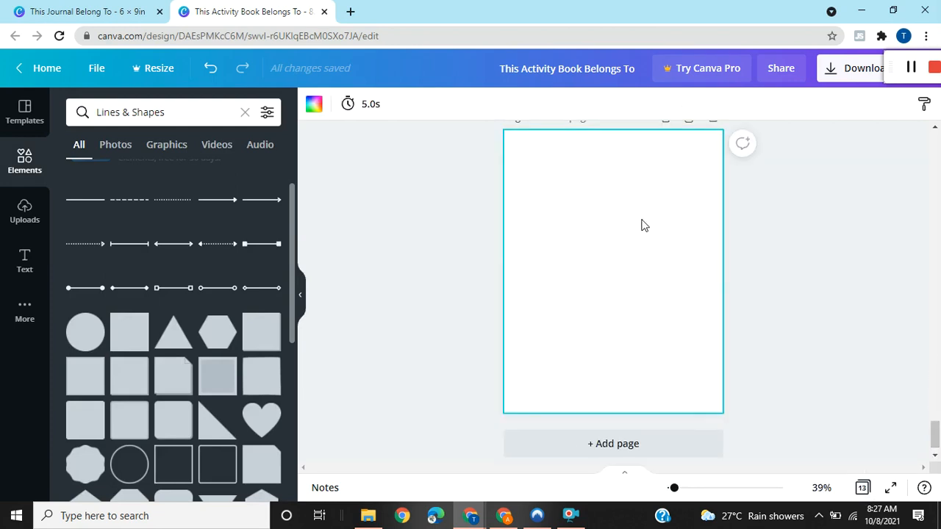
key(ctrl+v)
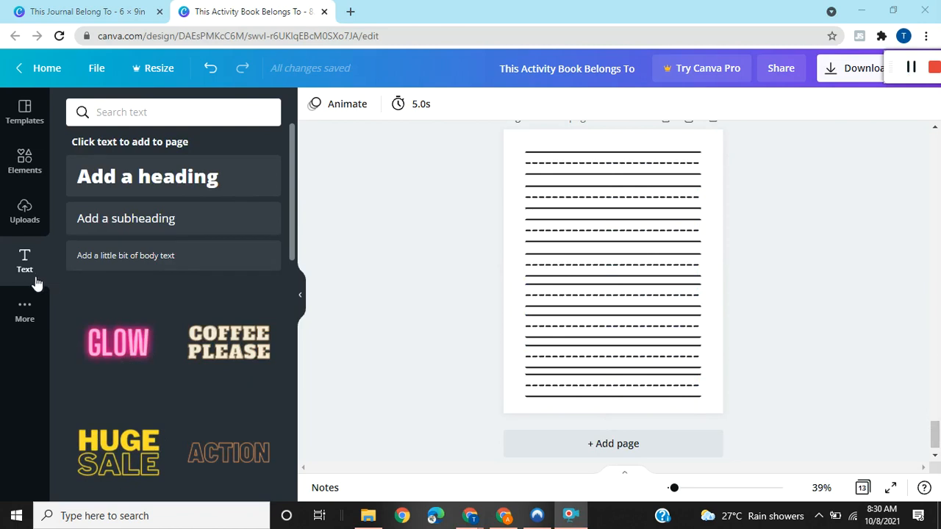
Add a subheading text reading "A" and place it at the start of the first handwriting row on page 13.
click(115, 228)
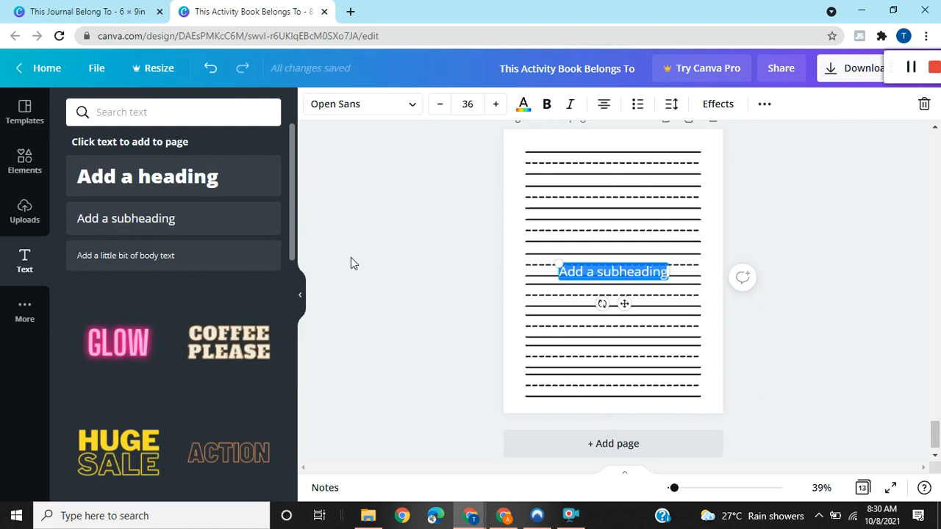
click(649, 273)
triple_click(654, 274)
key(BackSpace)
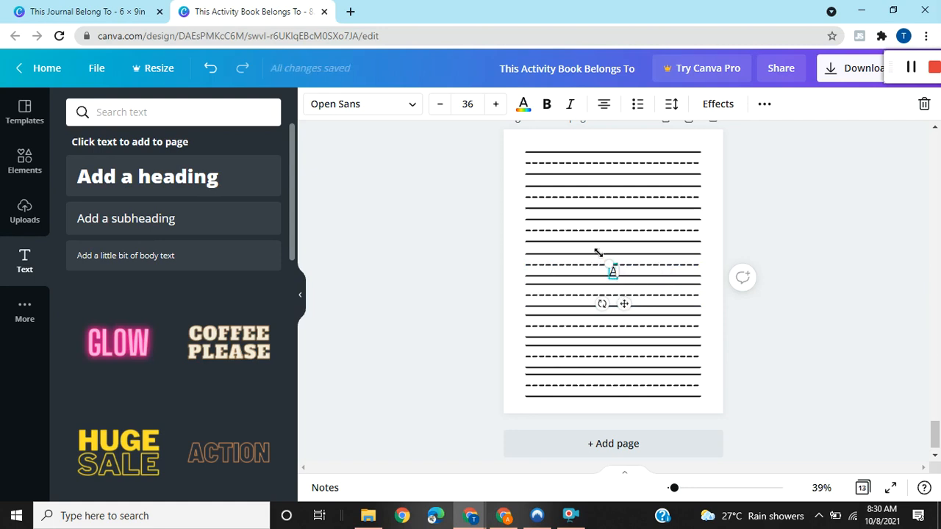
drag(545, 171, 543, 186)
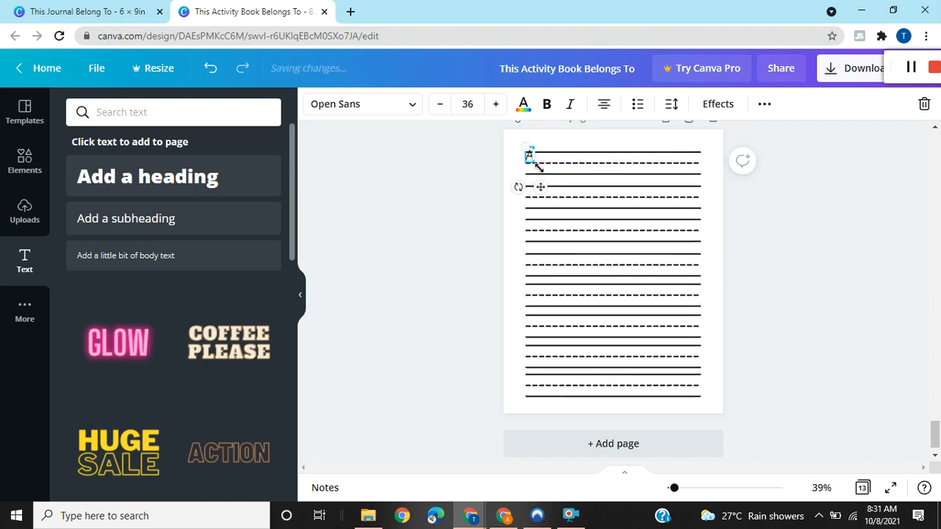
Enlarge the letter A to font size 99.2 and position it over the first handwriting row.
drag(546, 173, 555, 176)
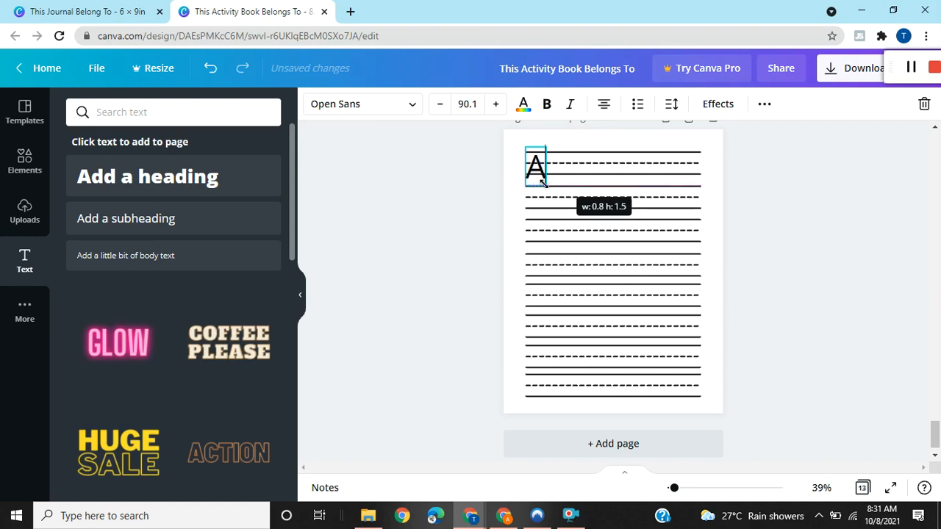
drag(544, 183, 544, 183)
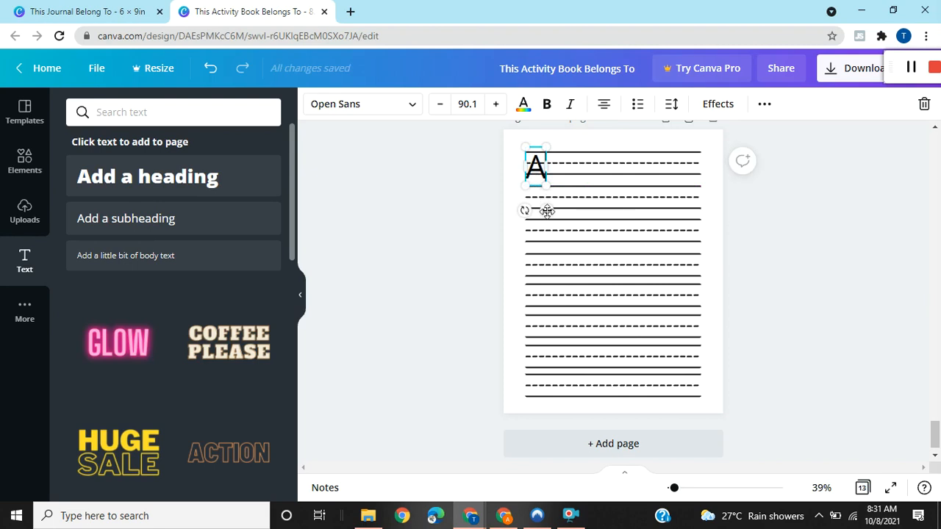
drag(546, 202, 544, 206)
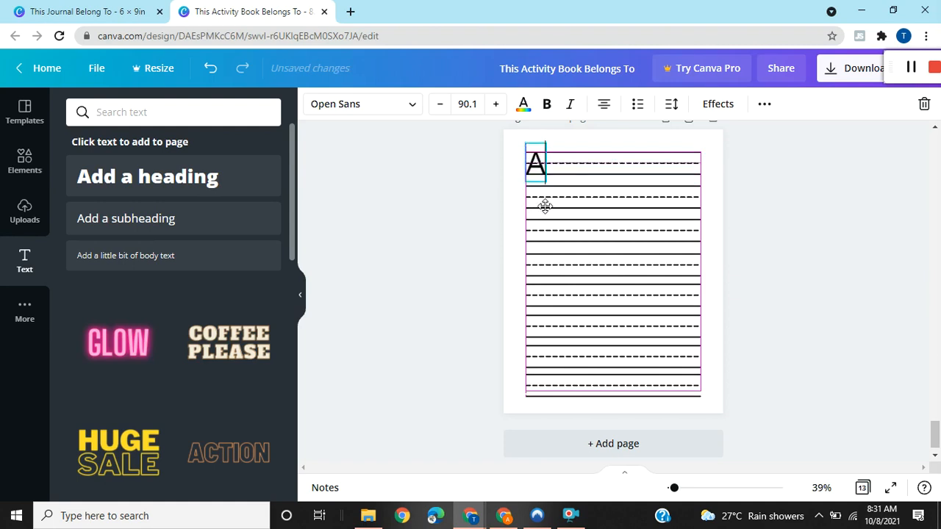
drag(544, 206, 546, 207)
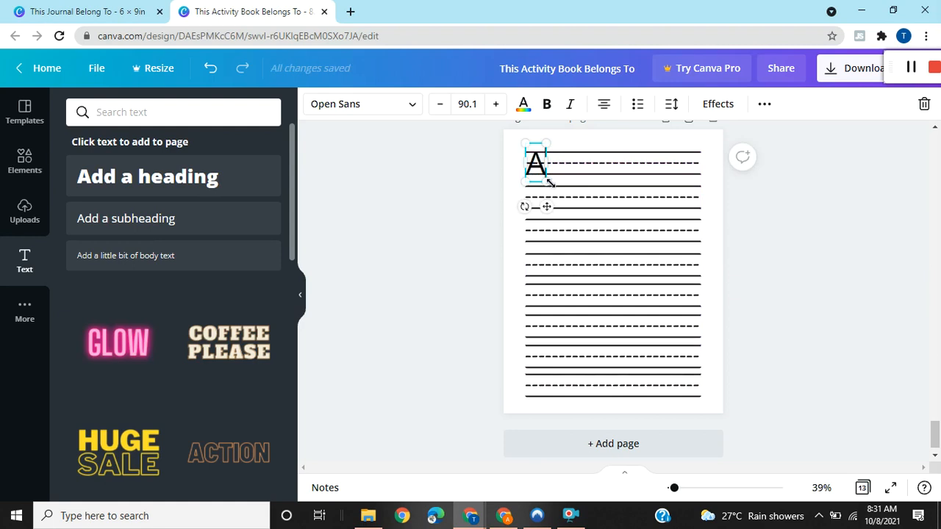
drag(549, 183, 552, 186)
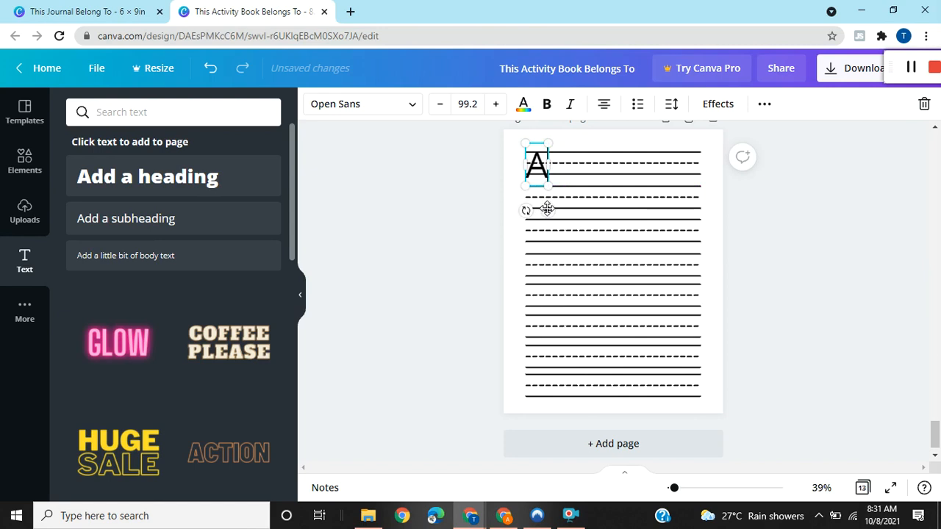
drag(547, 209, 547, 208)
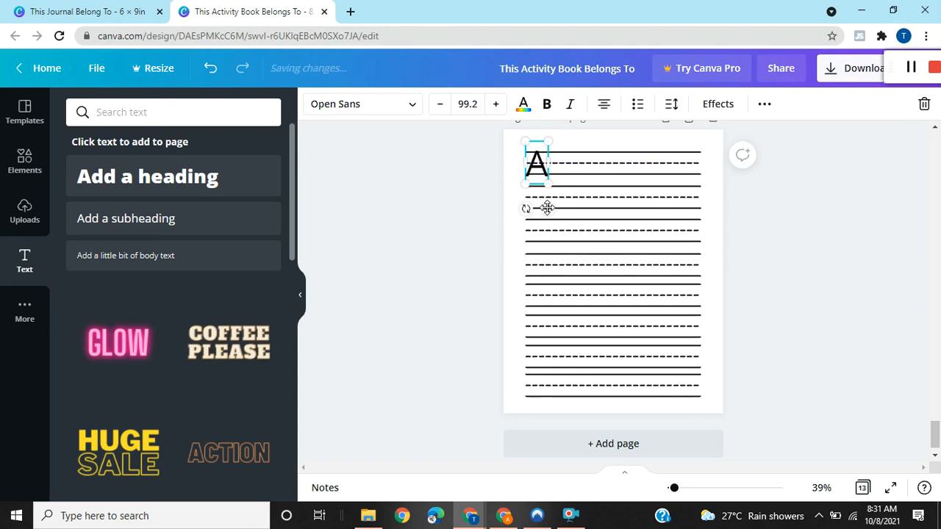
Move the dashed line of the first handwriting row slightly down to the crossbar of the letter A.
click(623, 241)
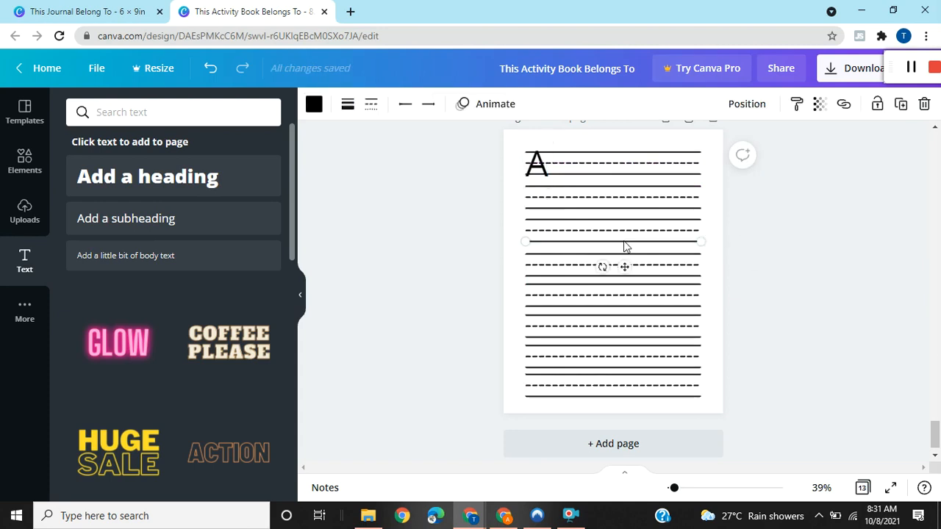
click(568, 170)
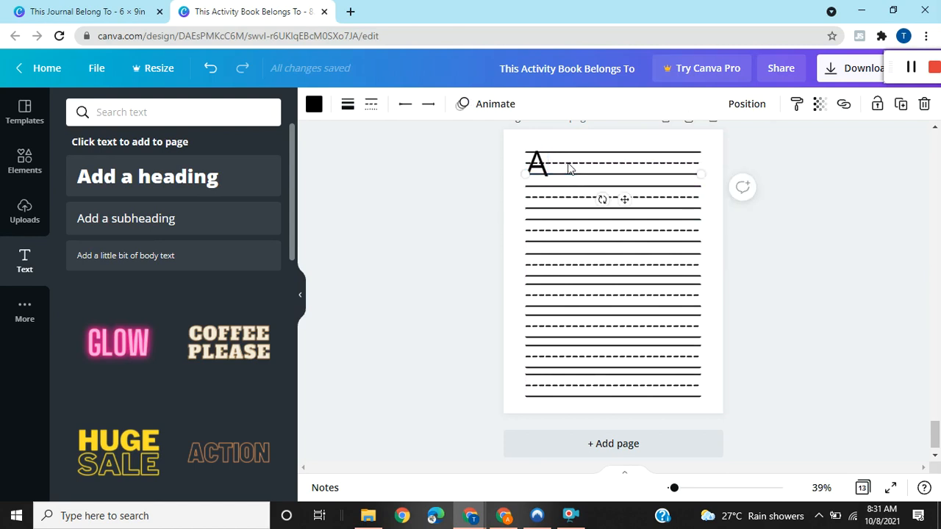
click(576, 165)
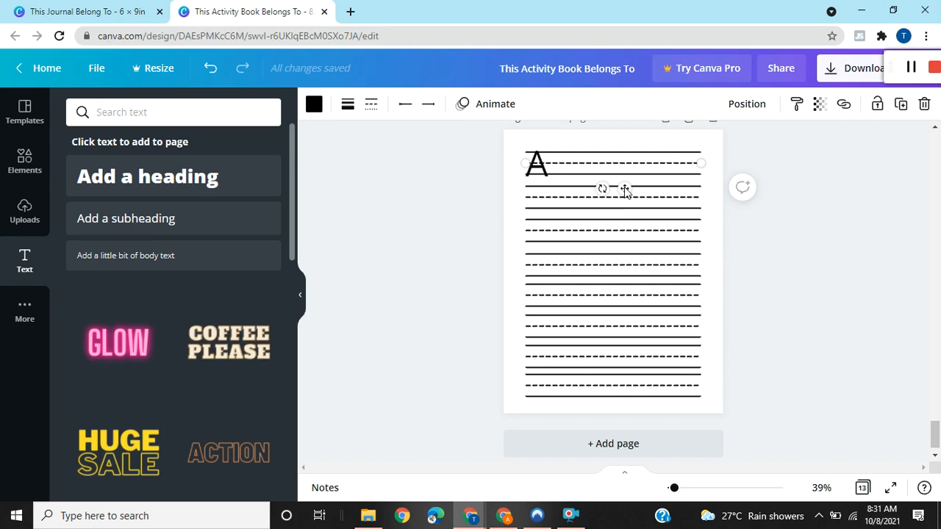
drag(625, 191, 623, 186)
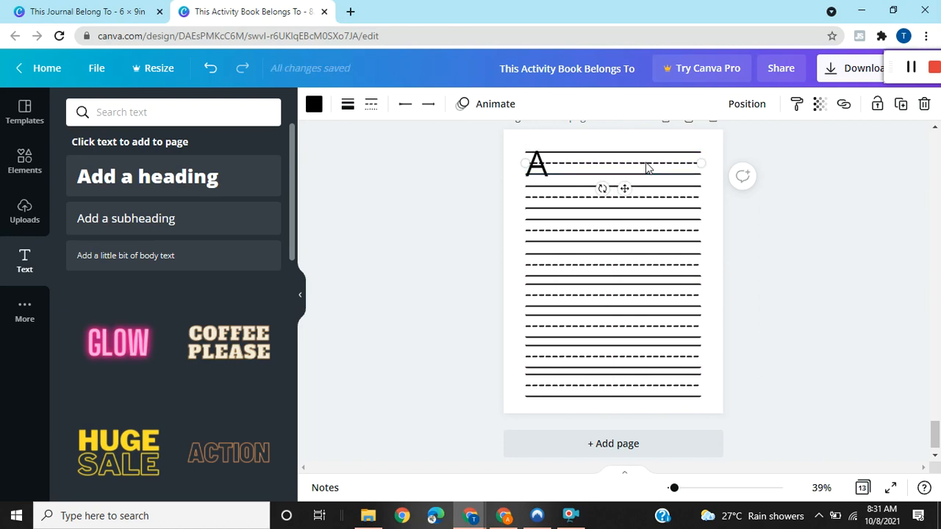
click(648, 167)
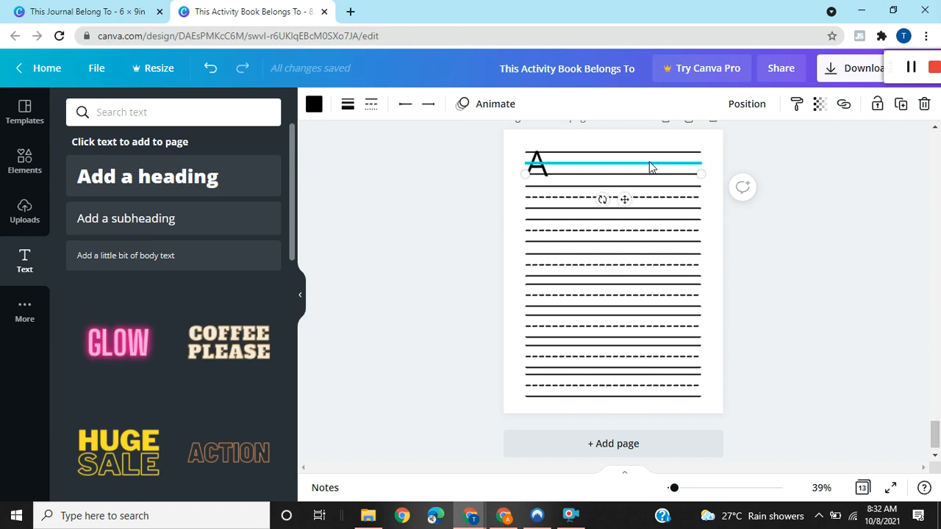
click(649, 168)
click(650, 168)
click(650, 169)
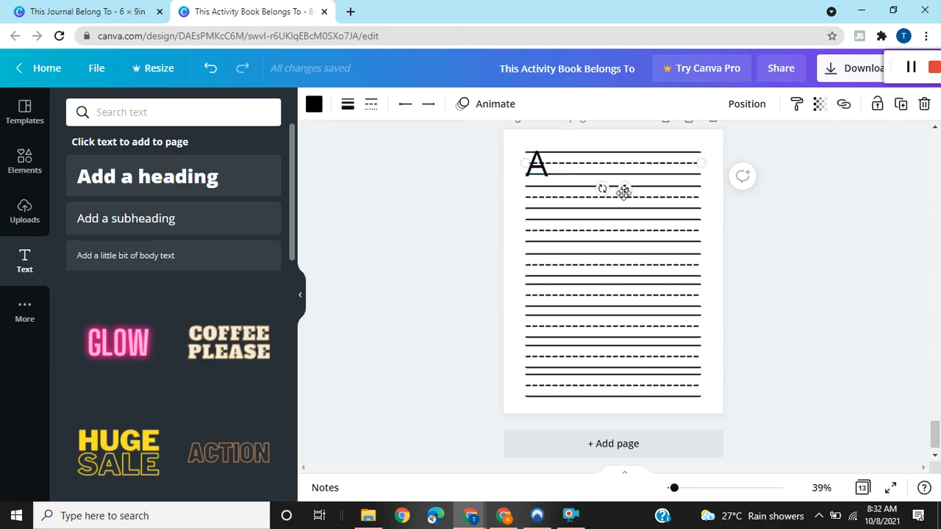
drag(623, 192, 624, 193)
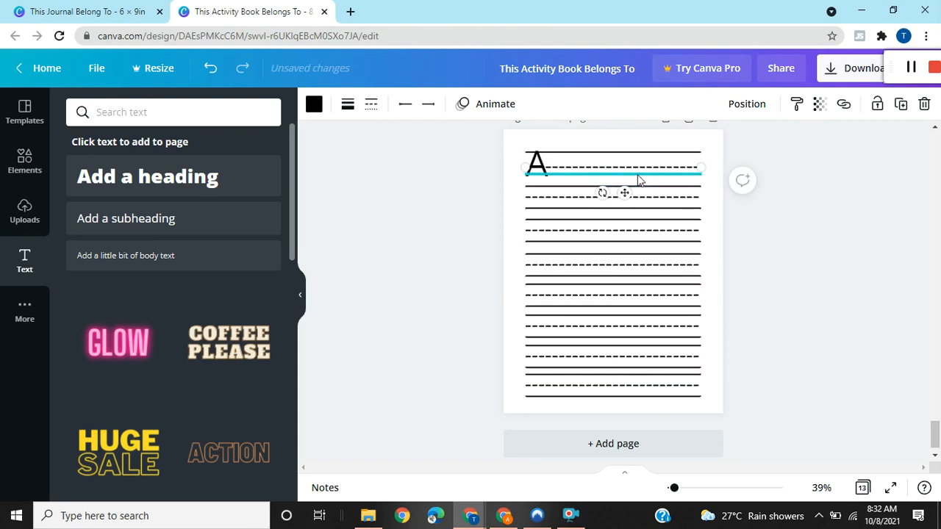
Move the lower solid line of the first handwriting row slightly down to the base of the letter A.
click(638, 180)
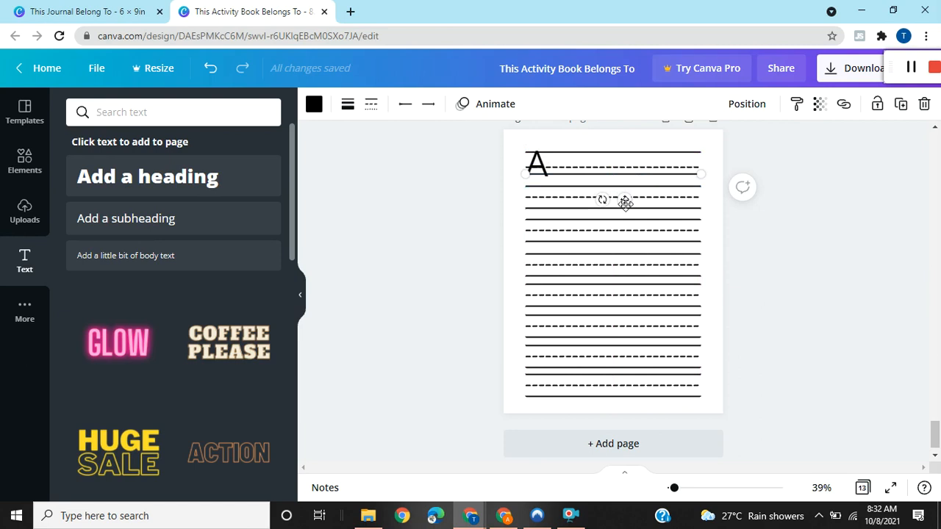
drag(624, 203, 624, 204)
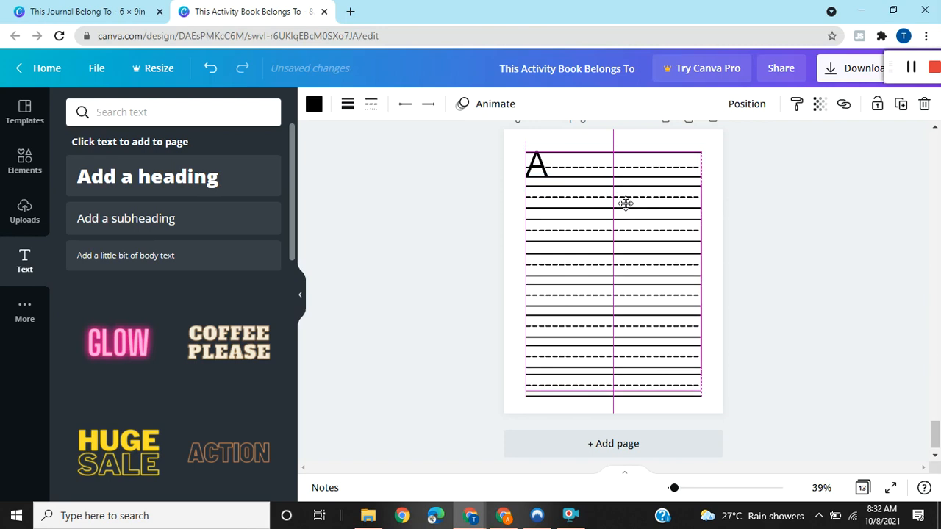
drag(625, 203, 625, 204)
click(651, 153)
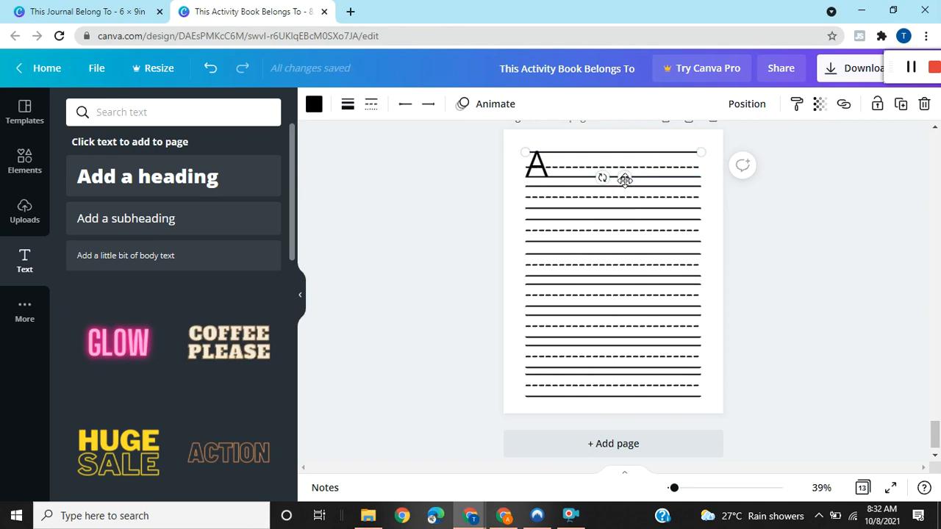
Shrink the letter A to font size 94.1 to fit within the first handwriting row.
click(537, 170)
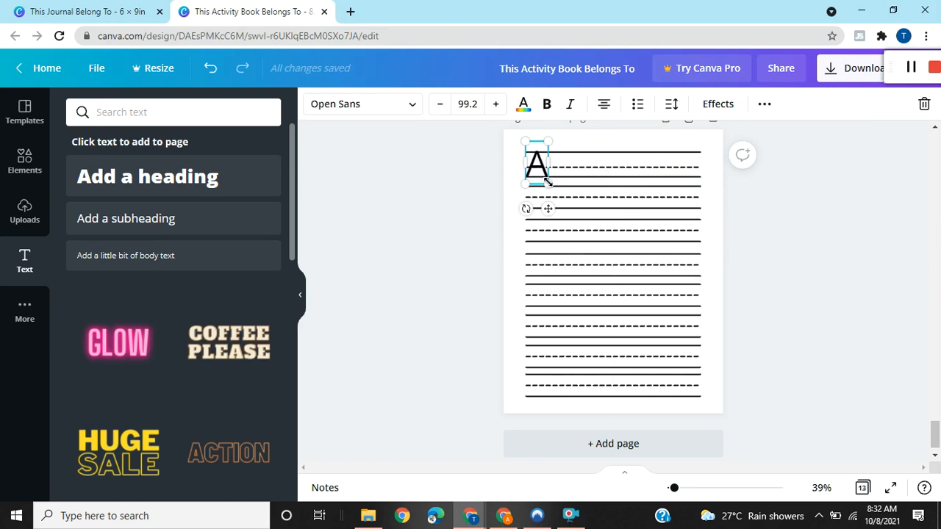
drag(547, 178, 545, 178)
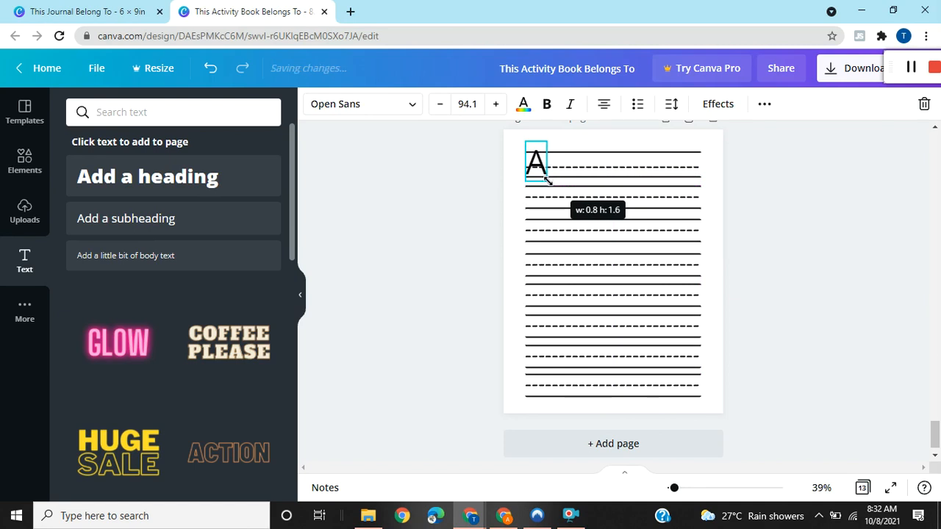
drag(548, 180, 547, 181)
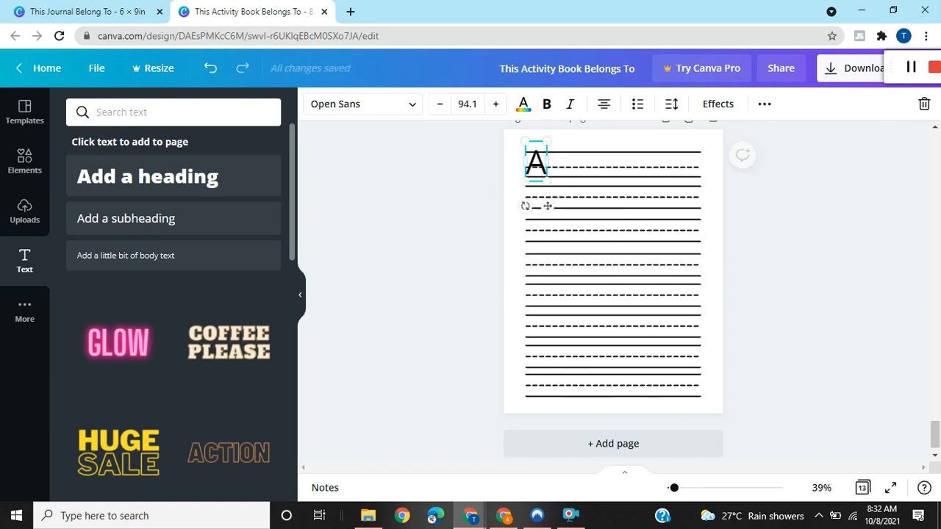
Nudge the first row's lower solid line up to the base of the A and its dashed line slightly up to the crossbar.
click(615, 175)
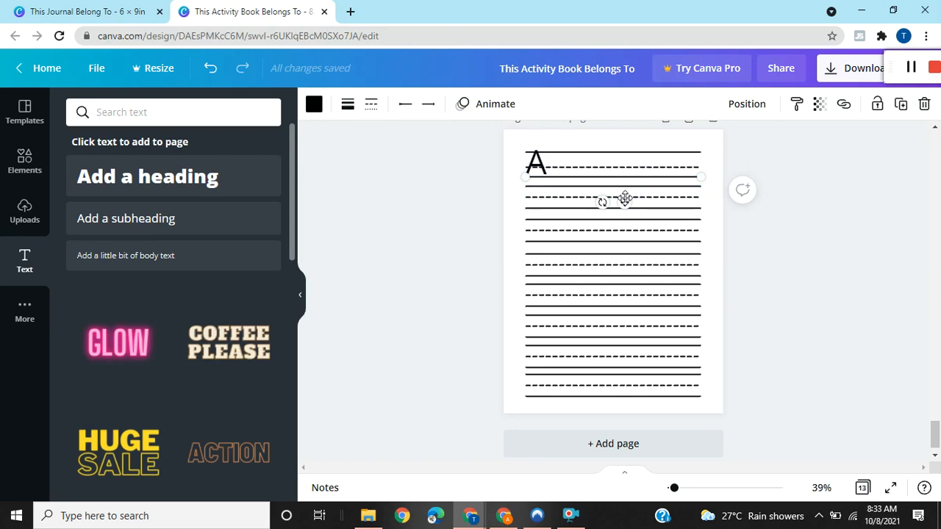
drag(624, 199, 625, 200)
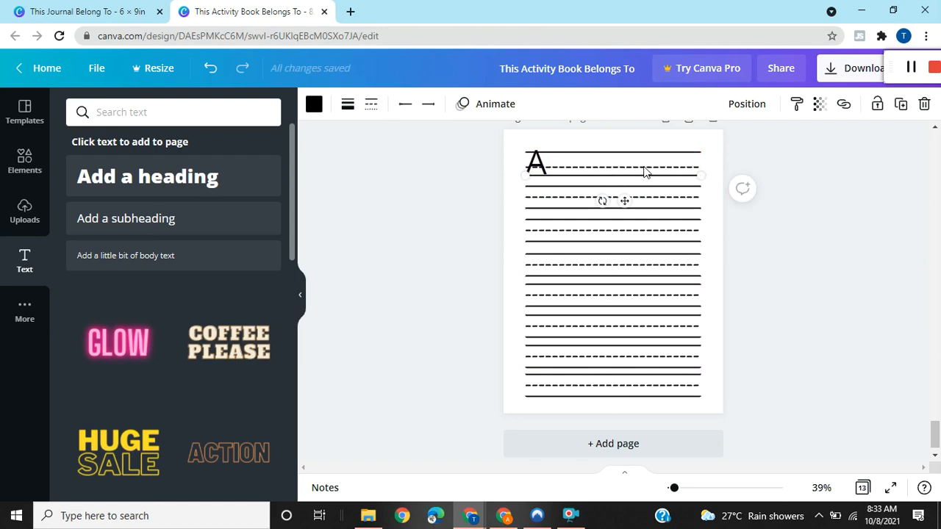
click(682, 168)
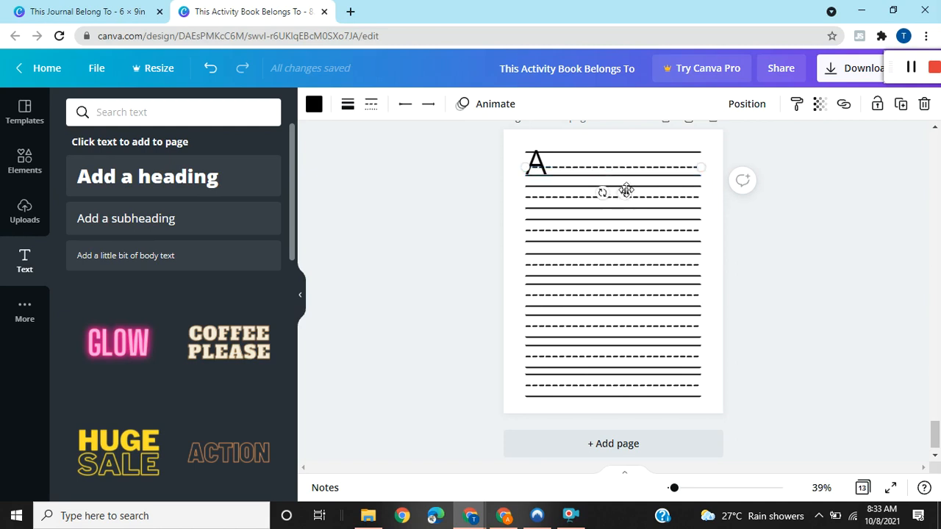
mouse_move(626, 191)
mouse_down()
mouse_move(622, 174)
mouse_move(624, 188)
mouse_up()
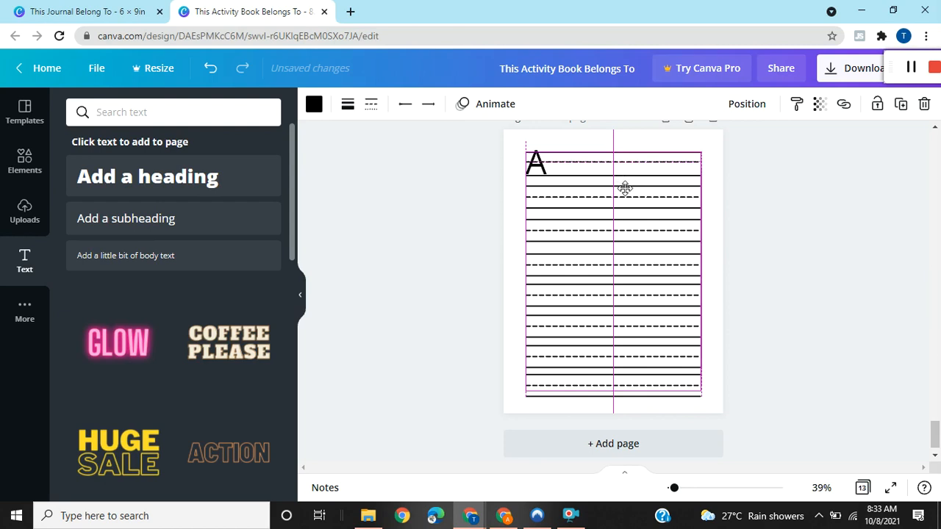
drag(624, 188, 625, 192)
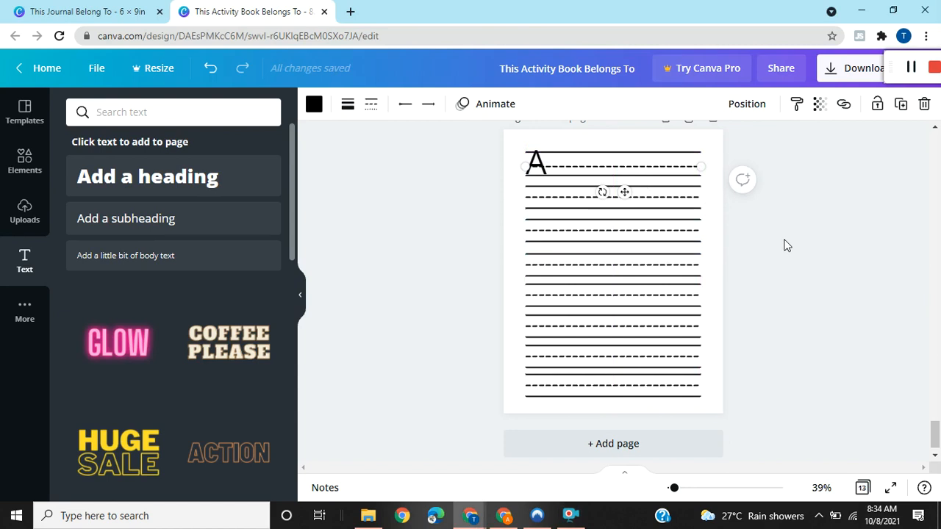
click(540, 169)
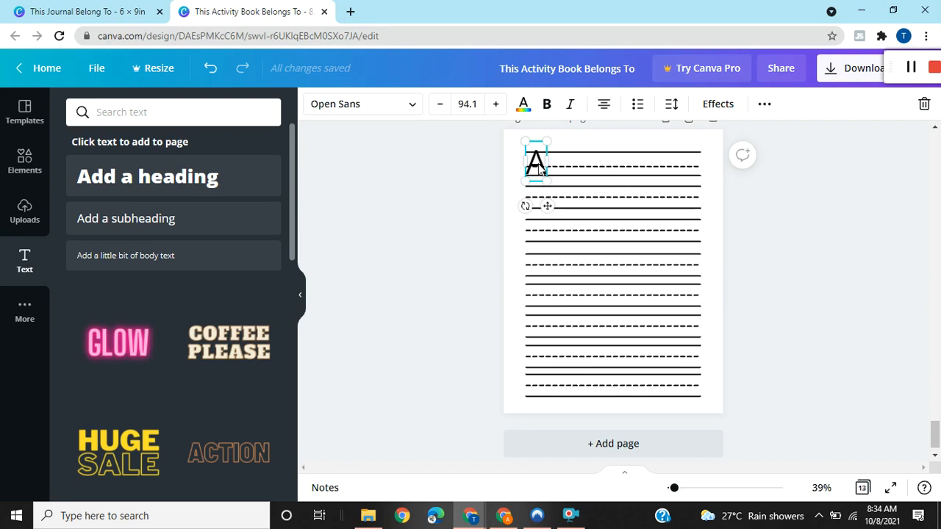
click(909, 68)
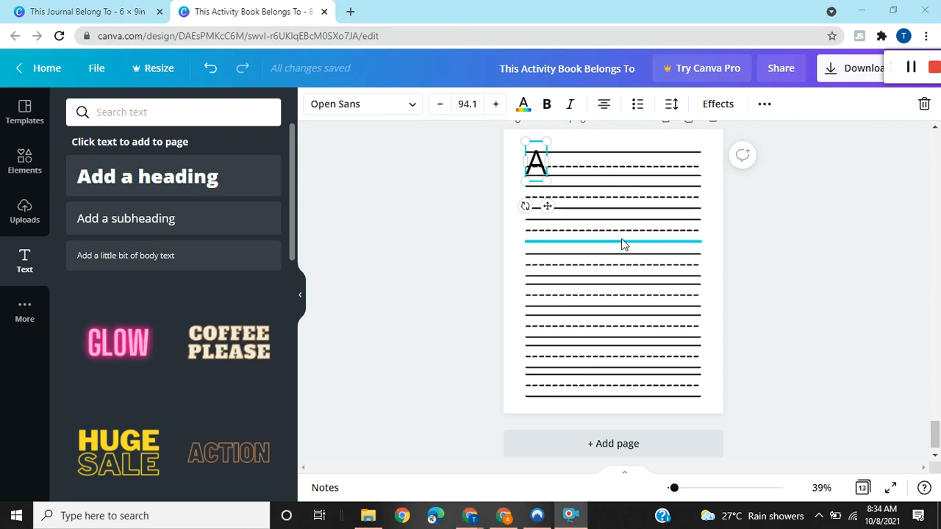
Add a subheading text with a lowercase "a" and place it beside the capital A in the first handwriting row.
click(621, 244)
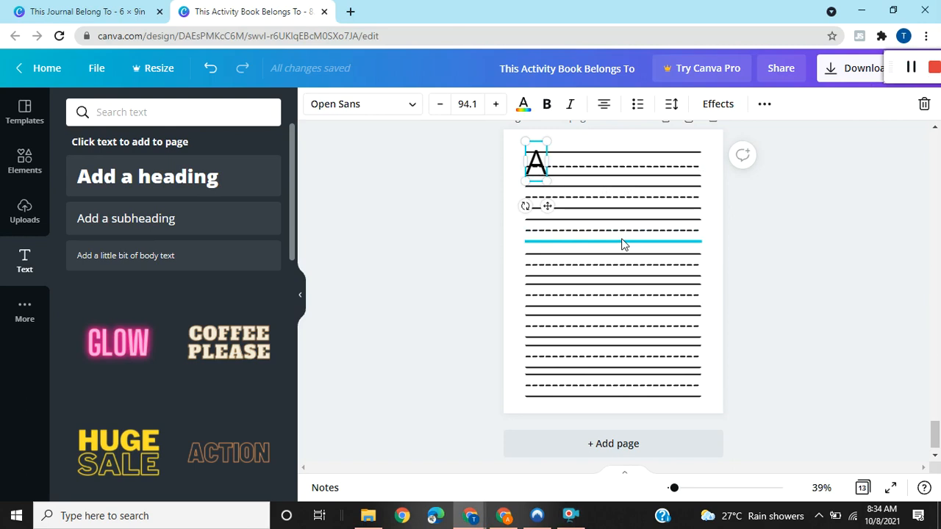
click(181, 235)
text(a)
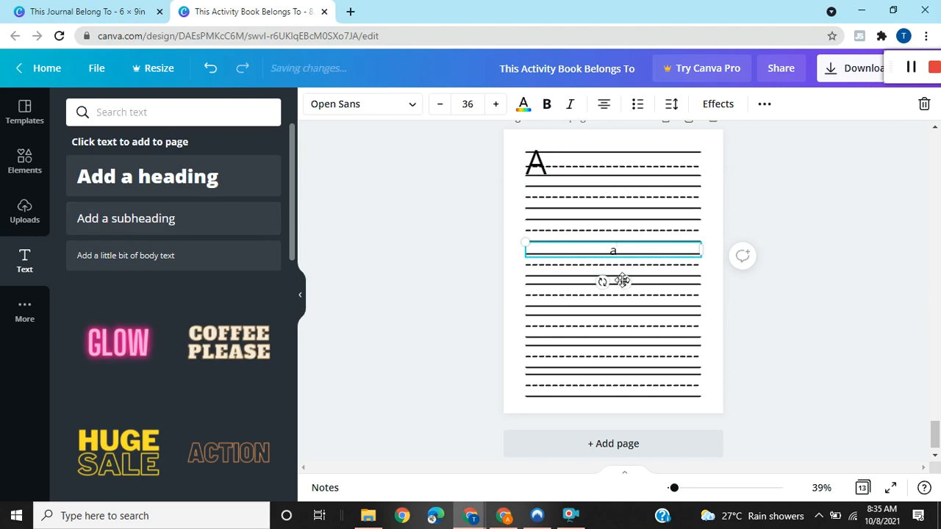
drag(578, 180, 568, 201)
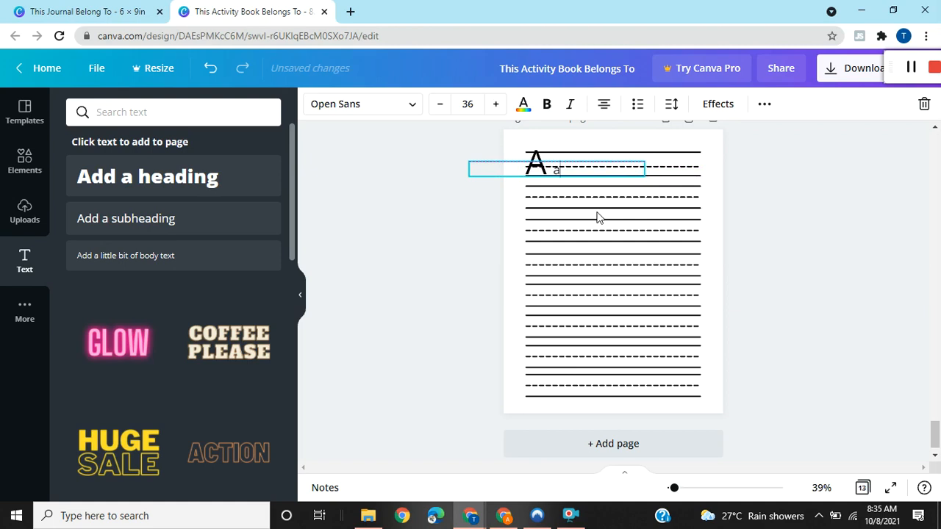
click(596, 217)
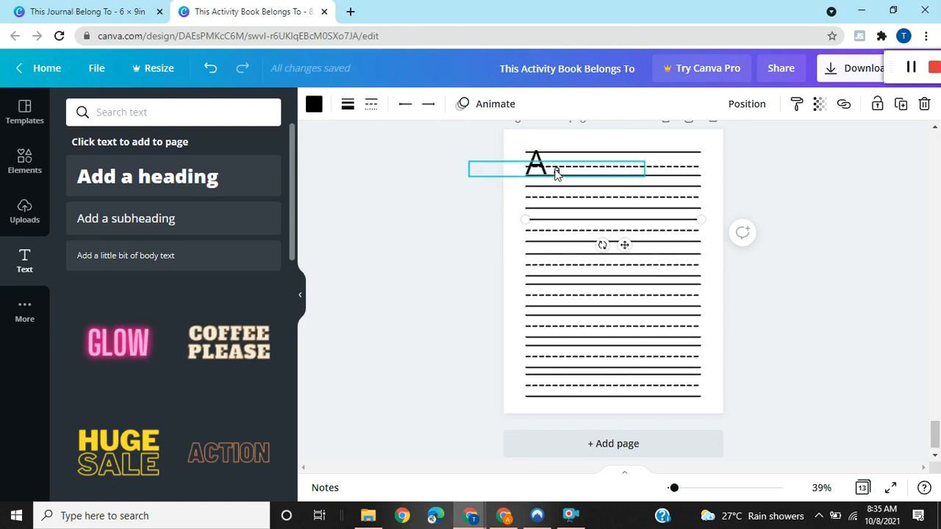
Italicize both the lowercase a and the capital A in the first handwriting row.
click(556, 171)
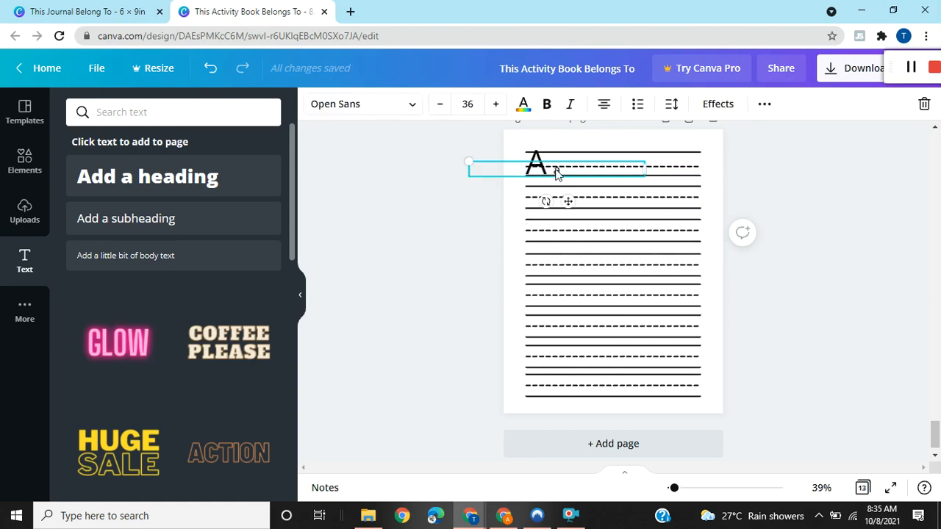
click(571, 105)
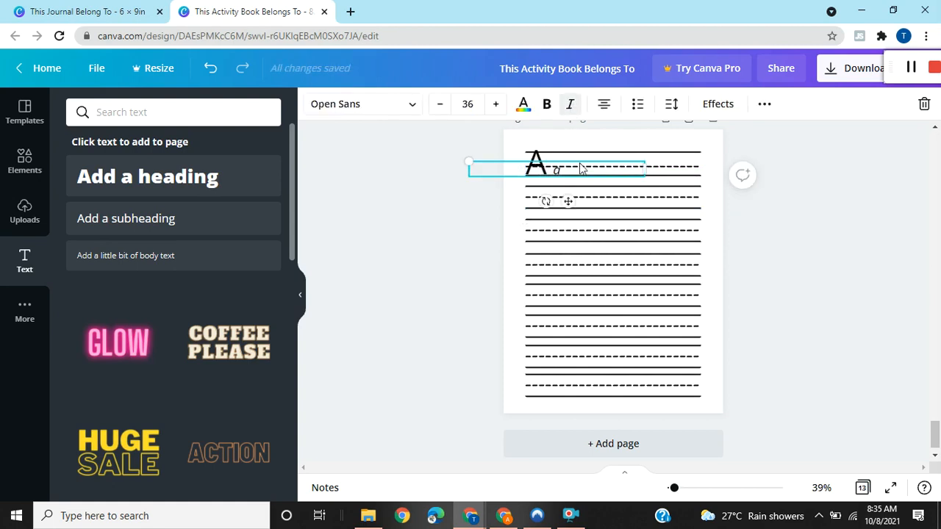
click(535, 158)
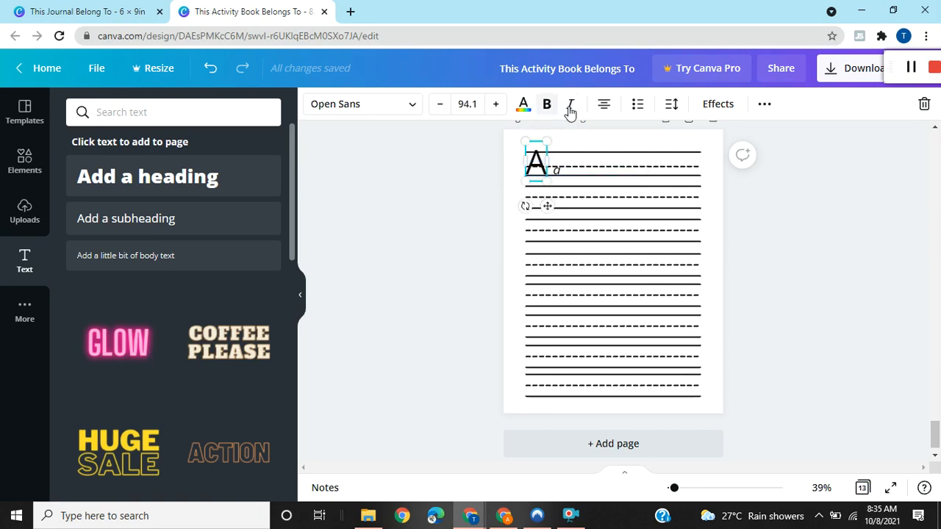
click(570, 107)
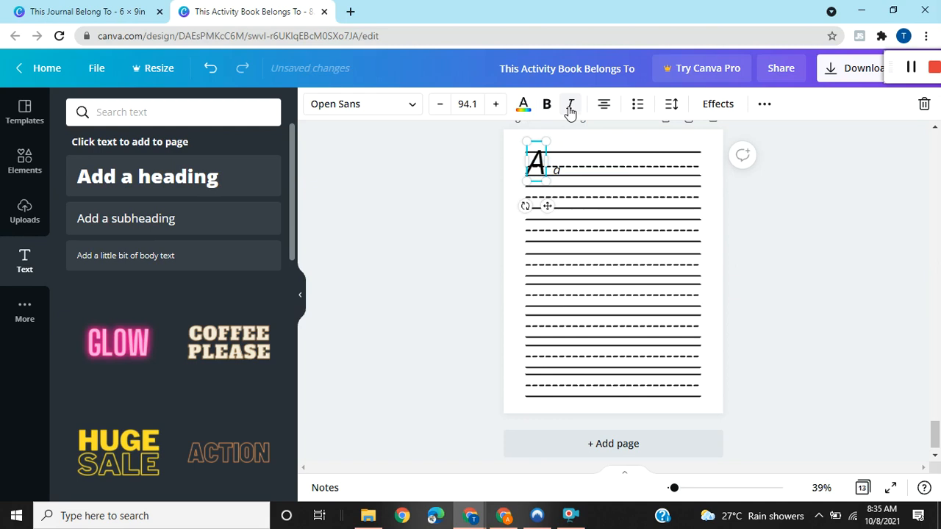
click(588, 205)
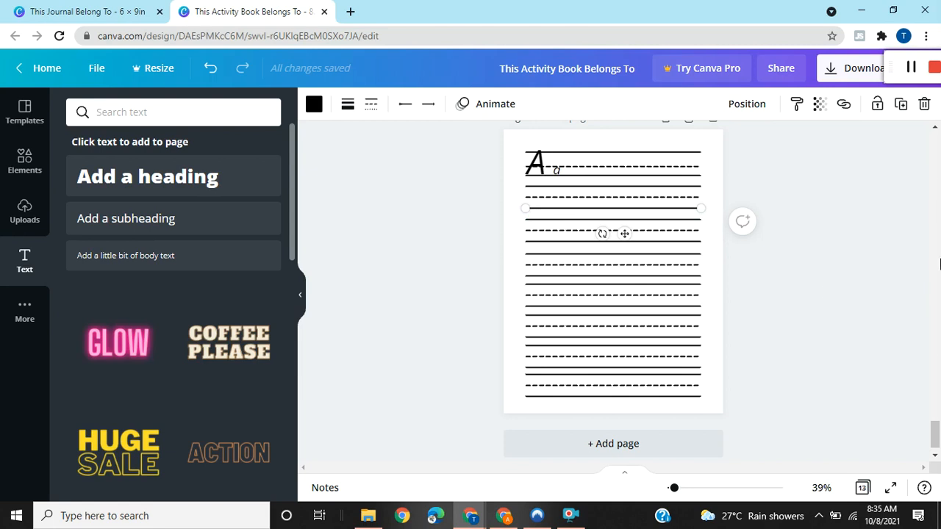
Show all pages of the activity book in grid view and review them from the title page to the letter-practice page.
scroll(936, 420, up, 3)
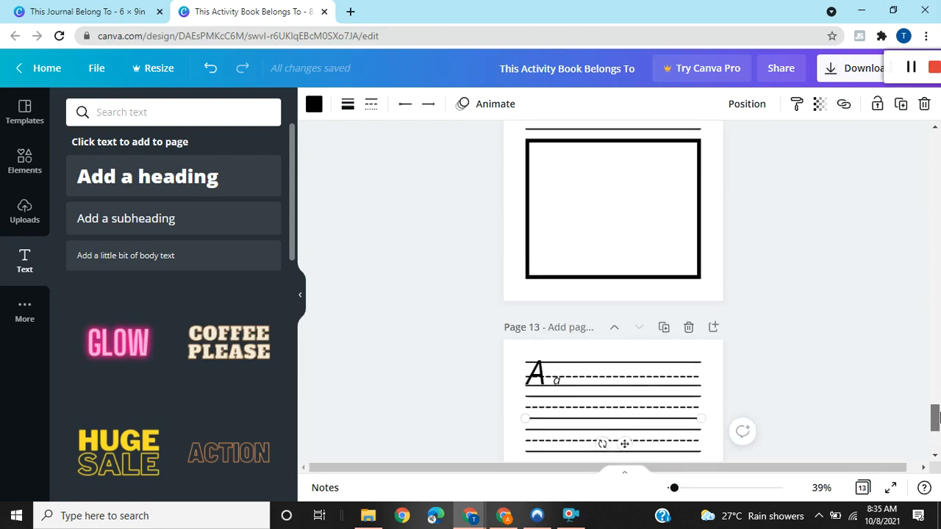
drag(936, 417, 939, 365)
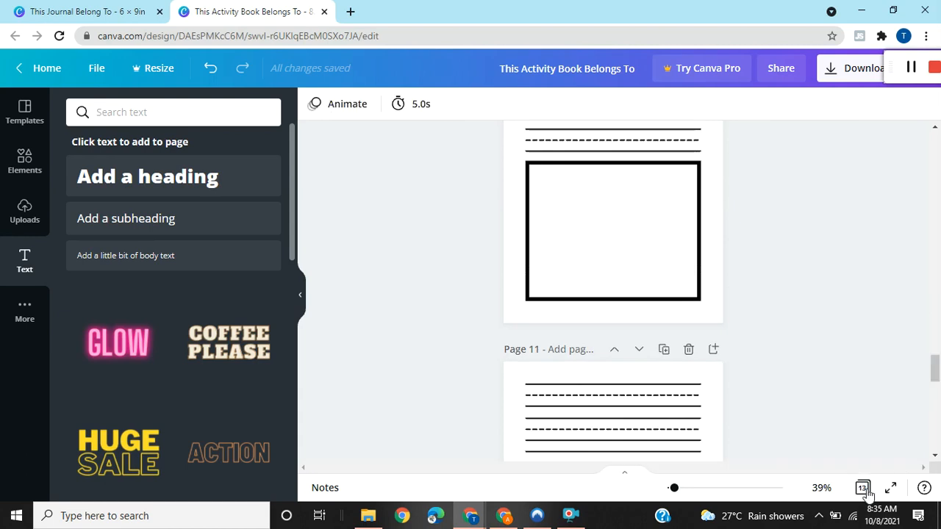
click(868, 495)
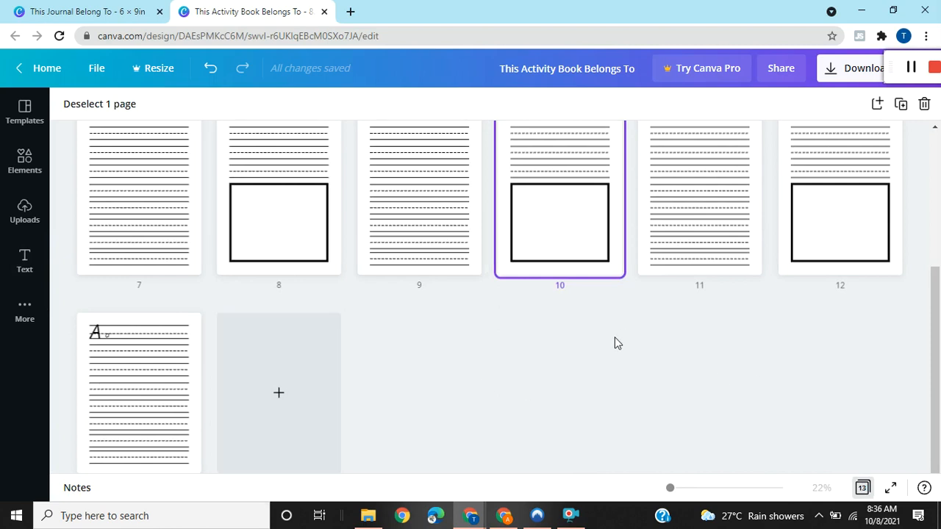
drag(937, 294, 938, 162)
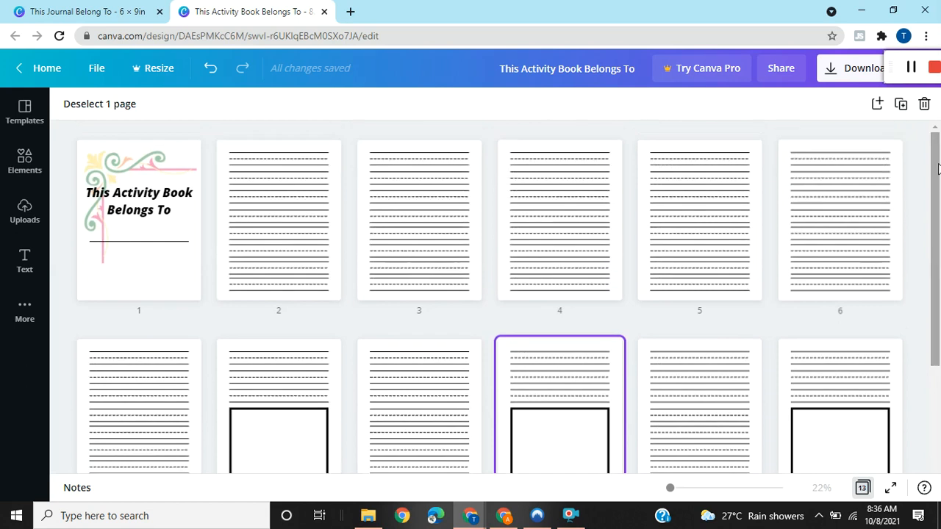
drag(938, 223, 939, 339)
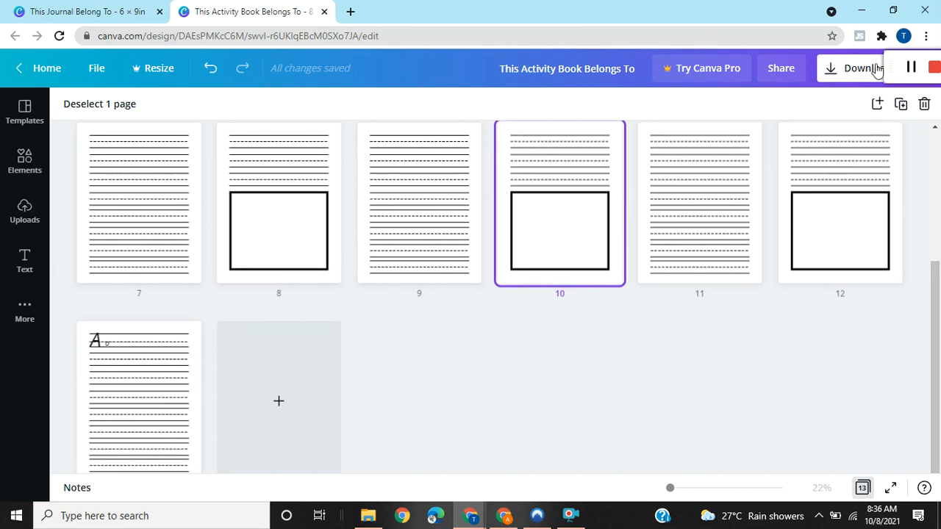
drag(891, 68, 808, 121)
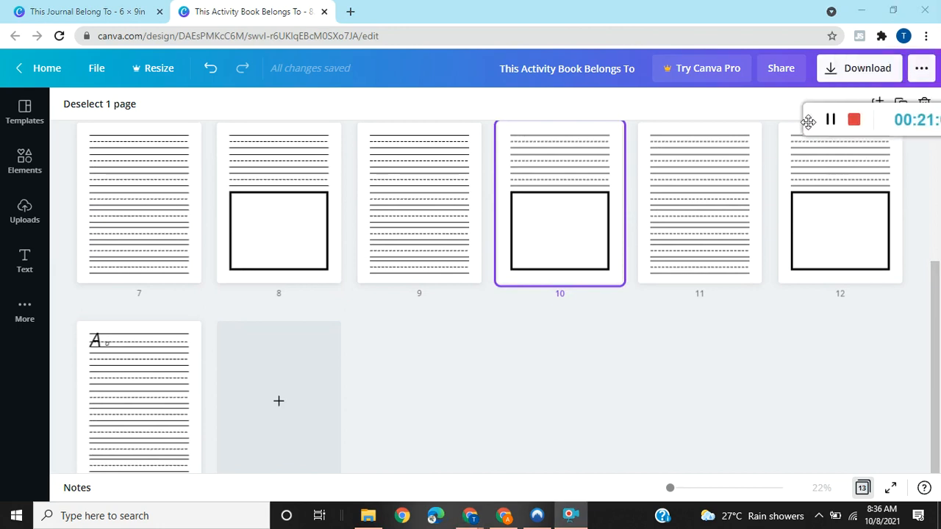